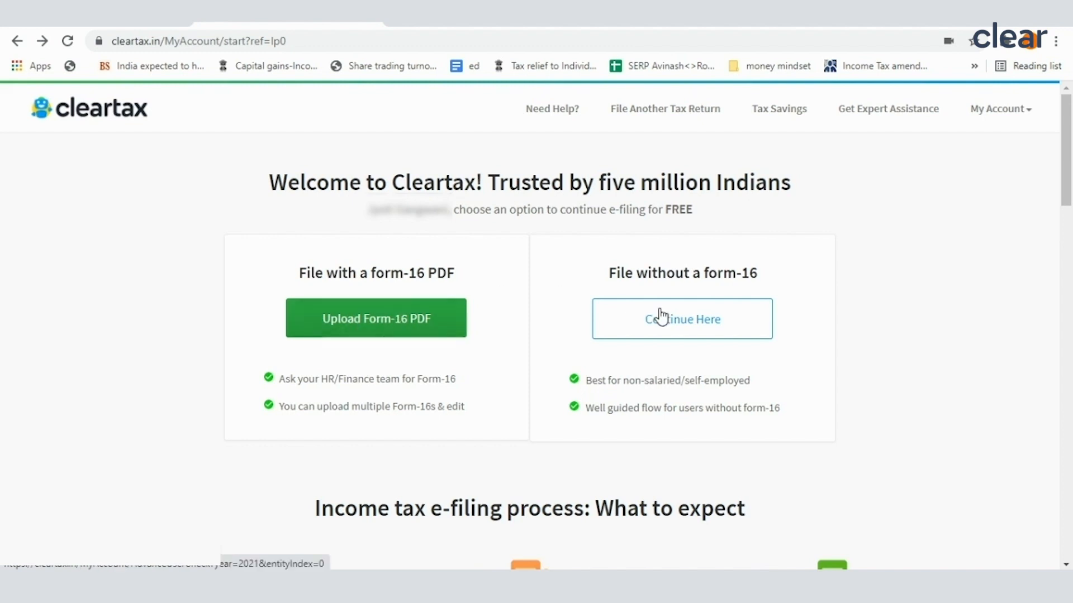
Step: Continue e-filing without a Form-16 and open the house property section of the income sources
left_click(703, 326)
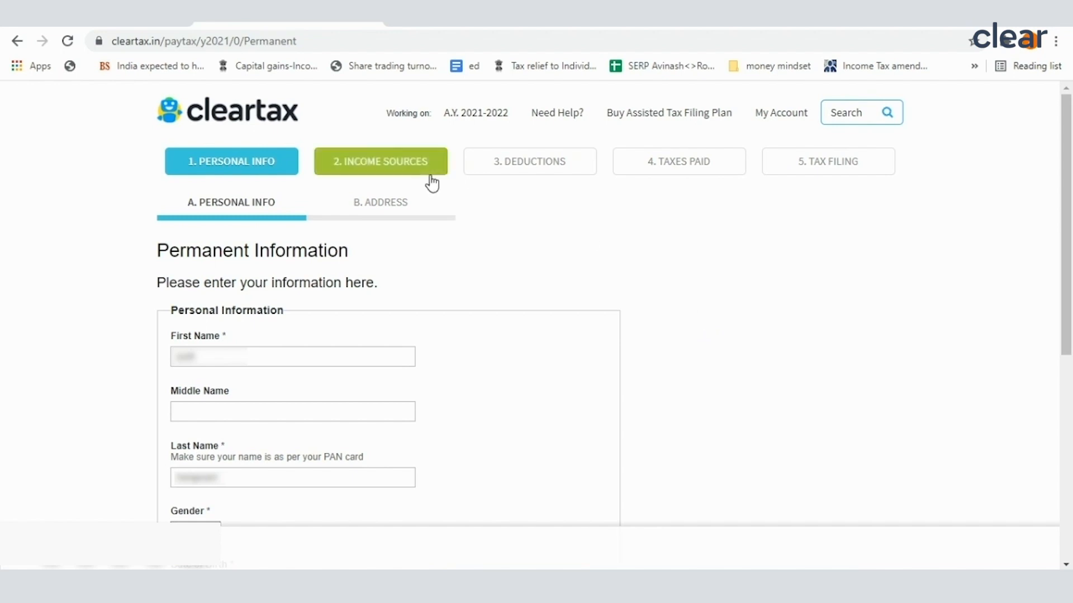
left_click(402, 173)
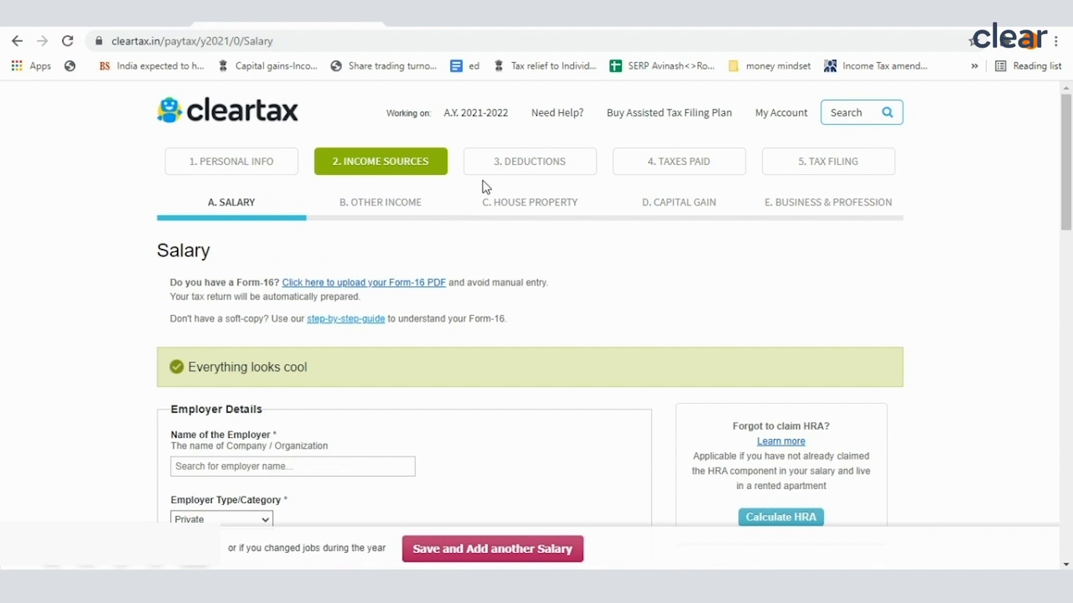
left_click(525, 208)
Step: Set the type of house property to Self-Occupied House Property
scroll(357, 335, "down", 3)
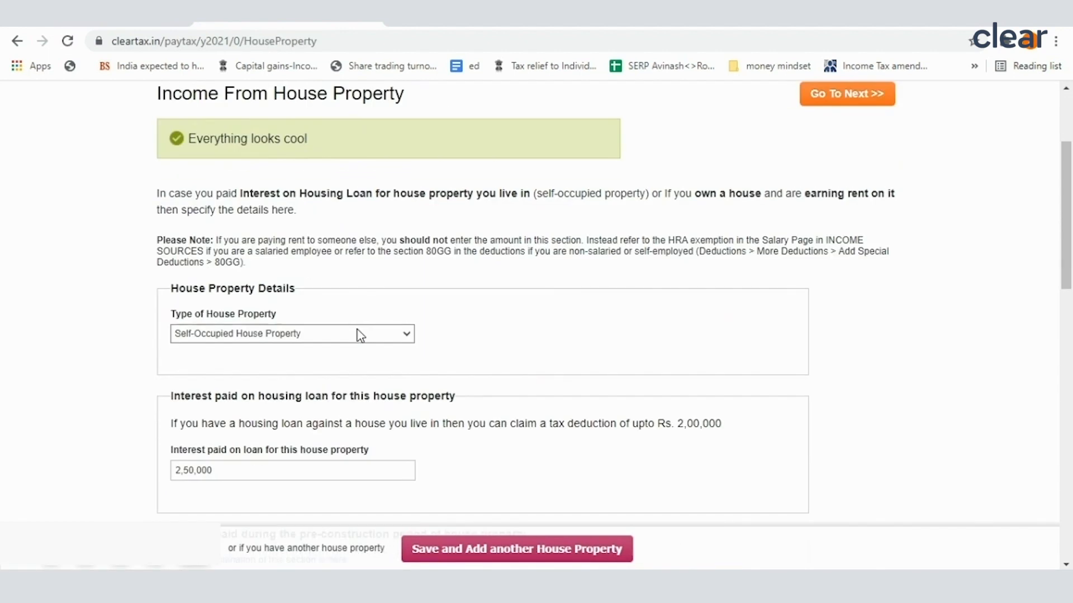
left_click(246, 335)
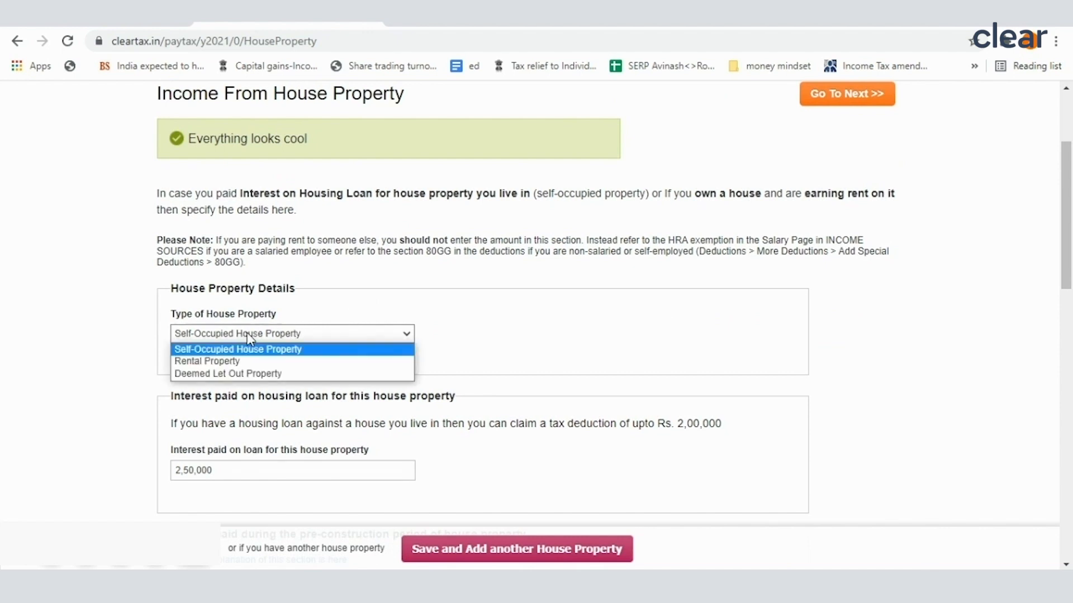
left_click(240, 350)
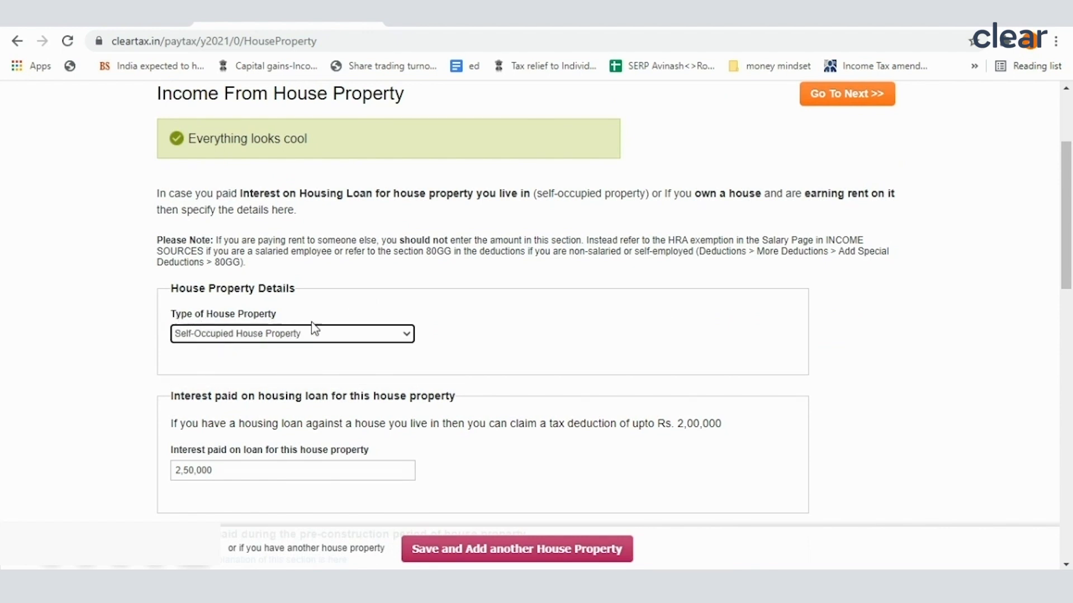
Step: Enter 2,50,000 as the interest paid on the housing loan for this property and check the deduction limit note
scroll(260, 400, "down", 3)
double_click(212, 314)
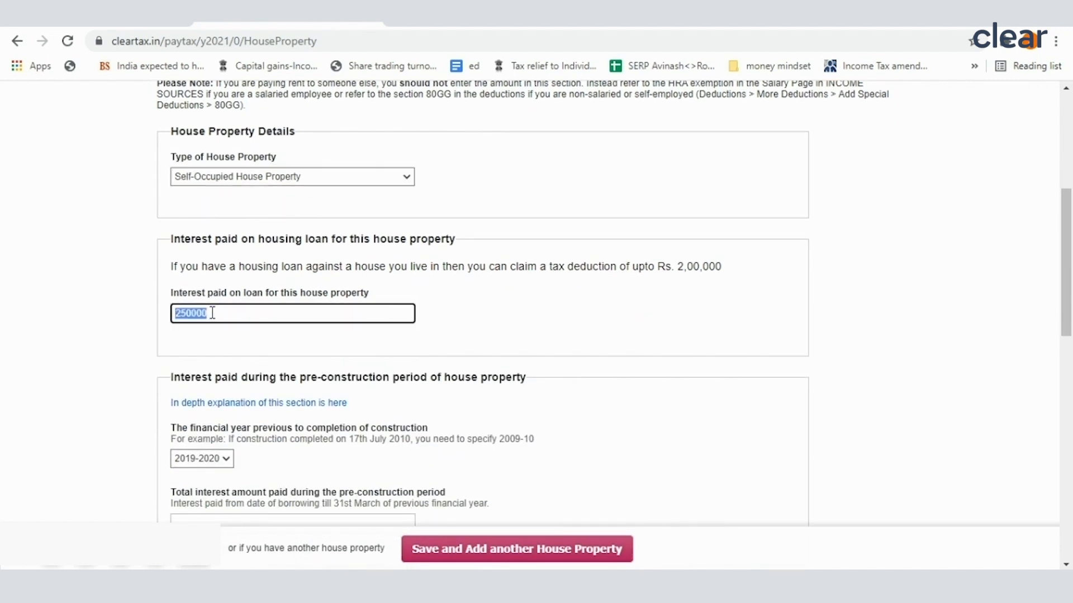
type("2")
left_click(213, 347)
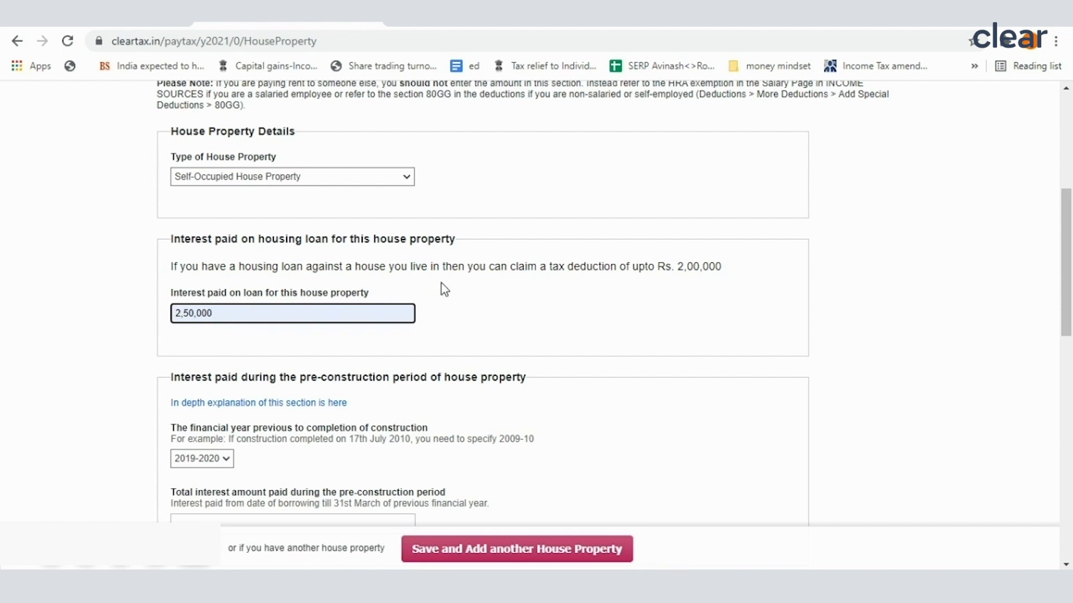
left_click_drag(411, 266, 743, 272)
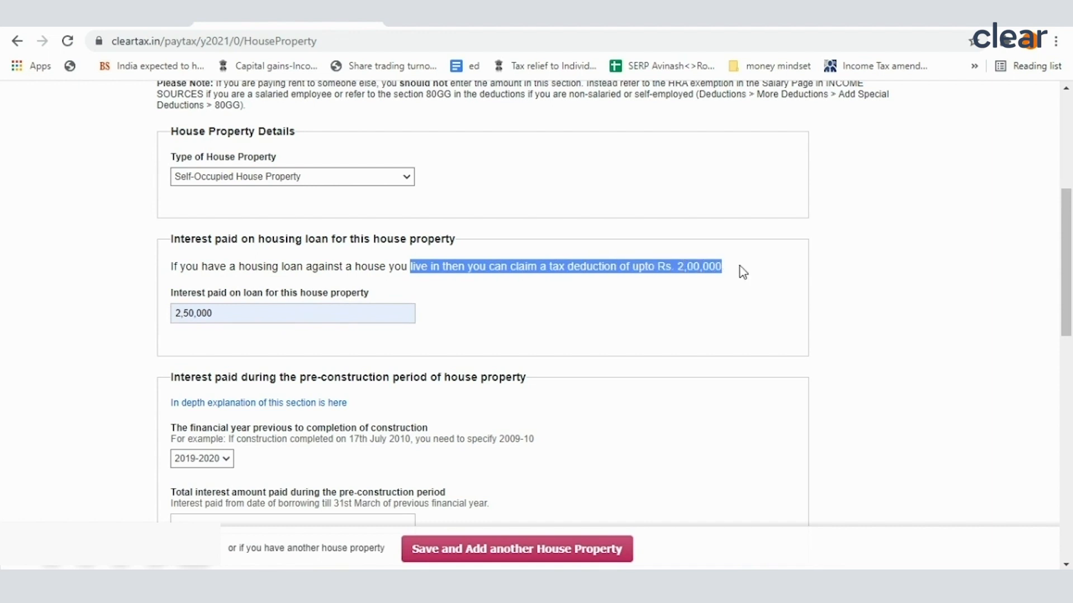
Step: Mark the house address as the same as the address in Personal Info
scroll(457, 349, "down", 7)
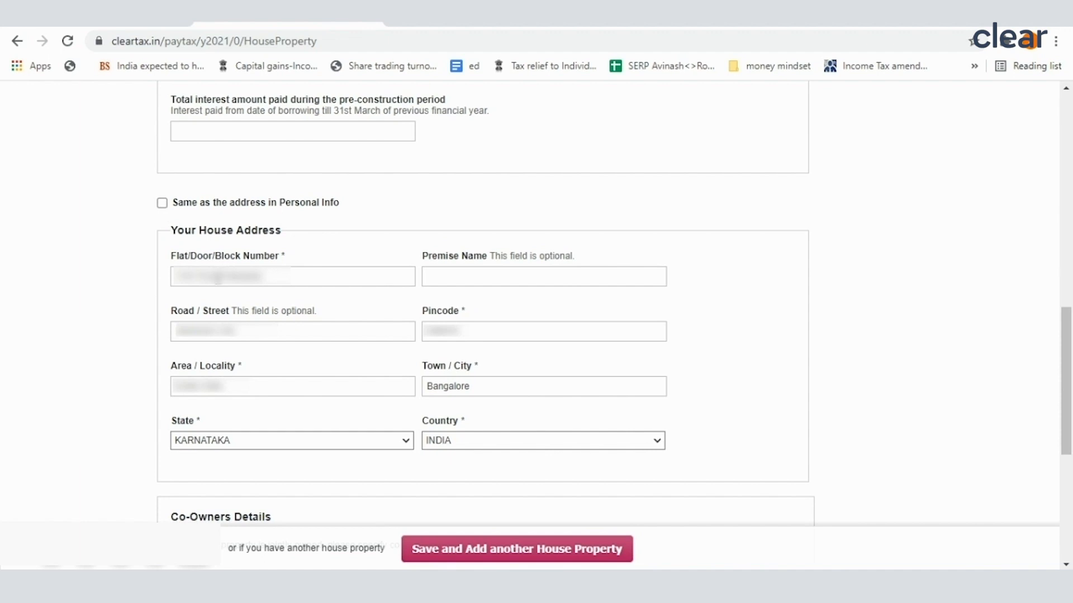
triple_click(219, 277)
left_click(166, 207)
scroll(404, 393, "down", 1)
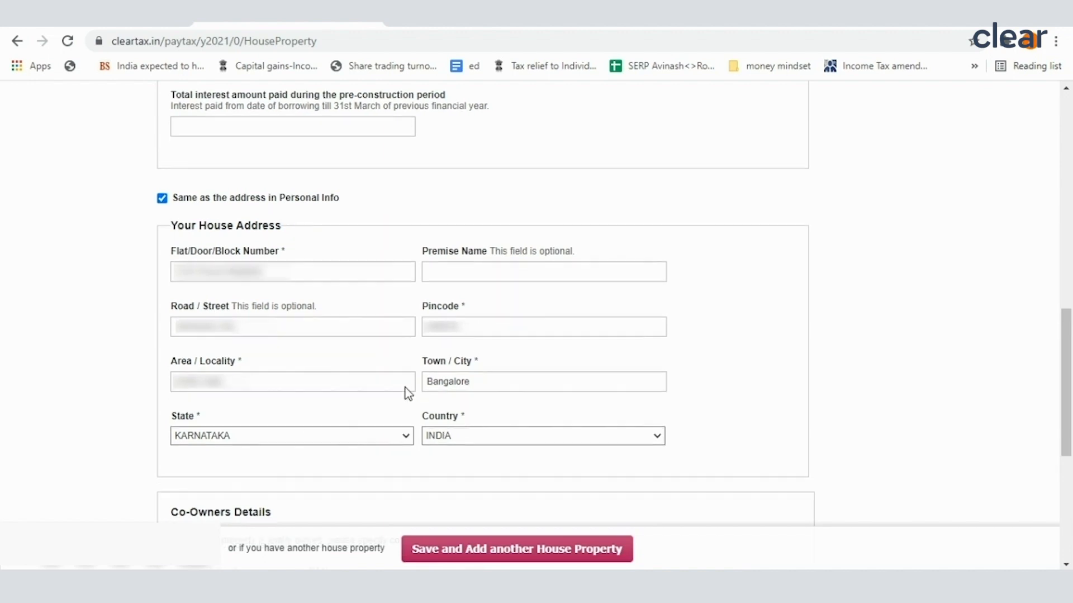
Step: Check the co-owner details and save the house property information
scroll(404, 387, "down", 4)
left_click(197, 375)
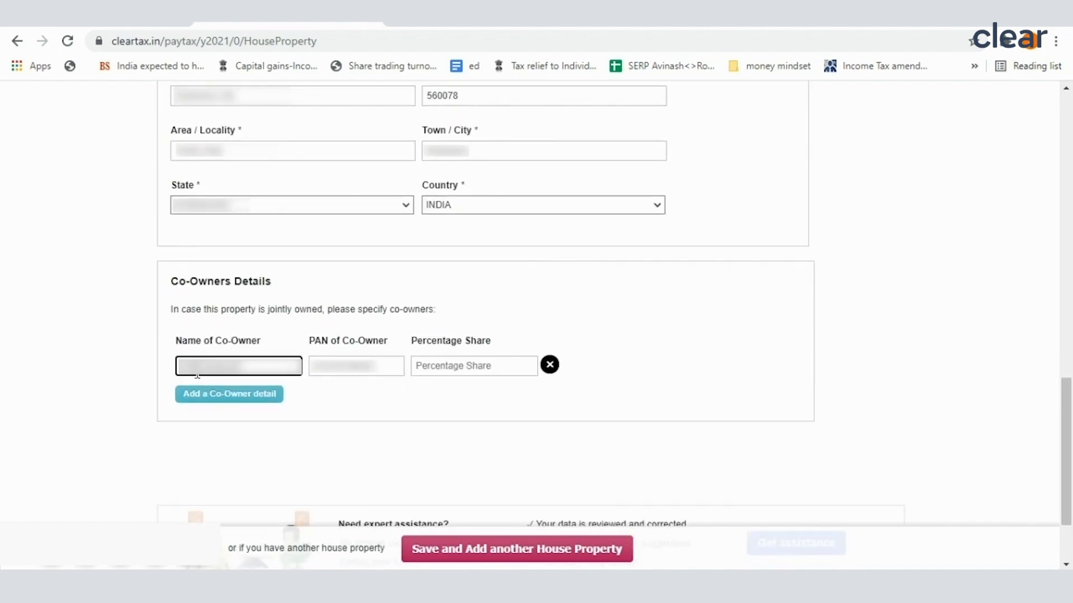
scroll(243, 402, "down", 2)
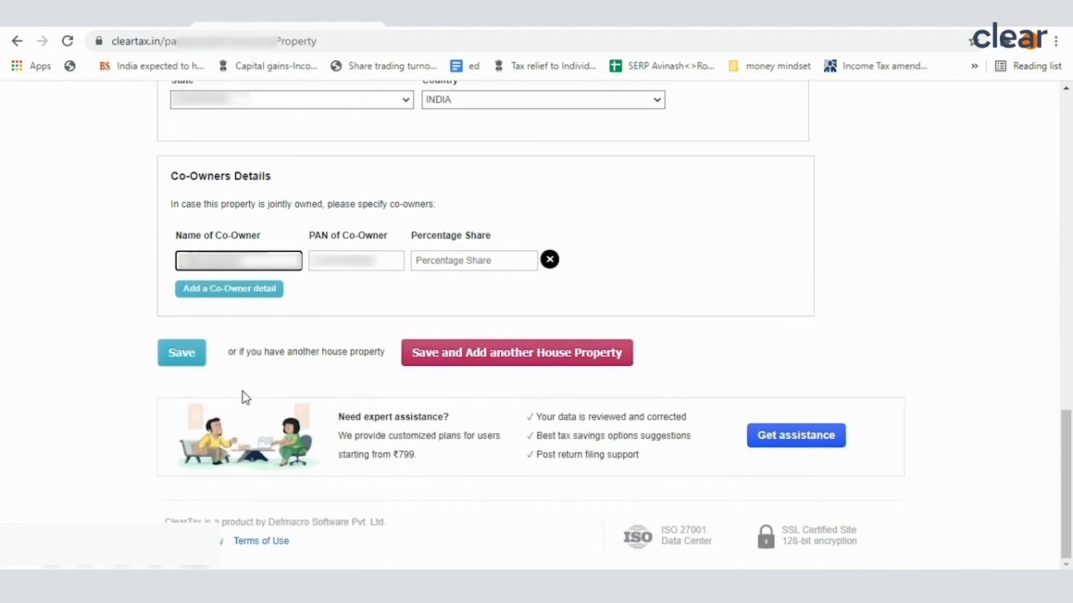
left_click(185, 362)
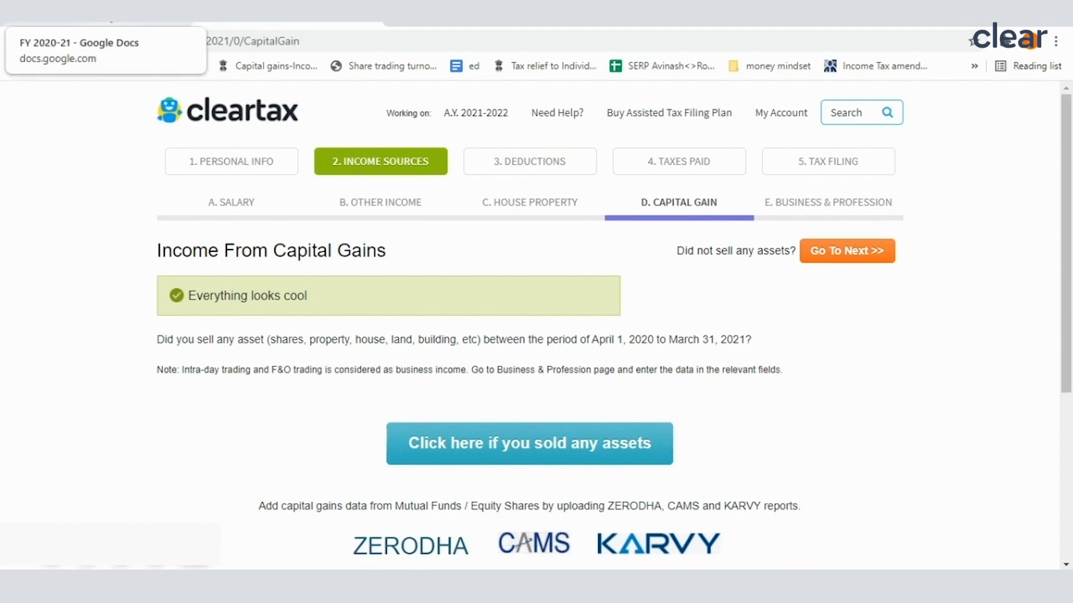
Step: Switch to the FY 2020-21 Google Docs document and review its income/loss table and the scrip sale details
left_click(123, 22)
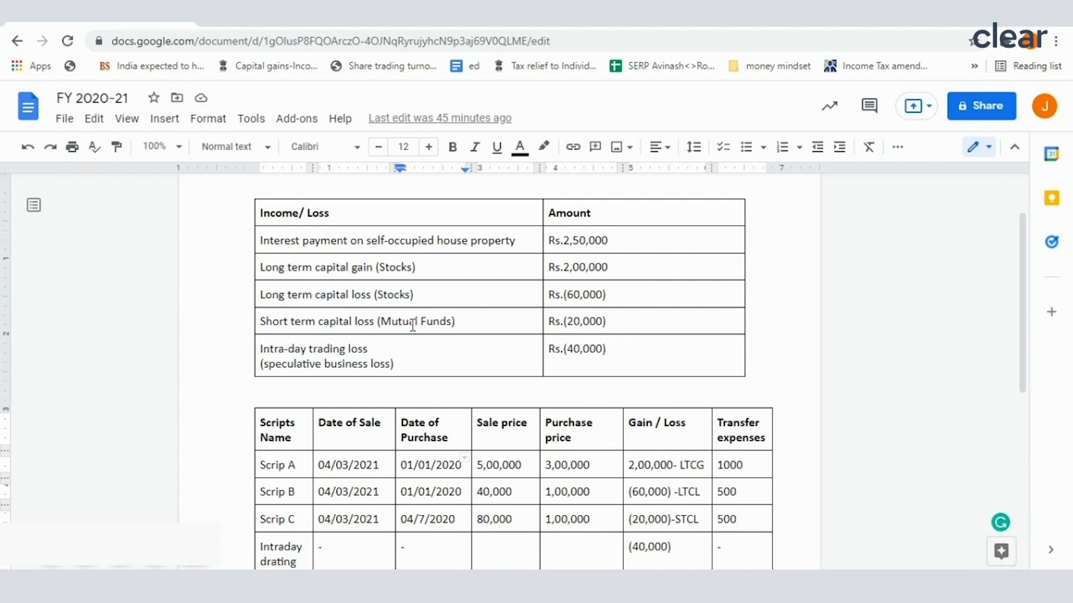
left_click_drag(293, 323, 486, 324)
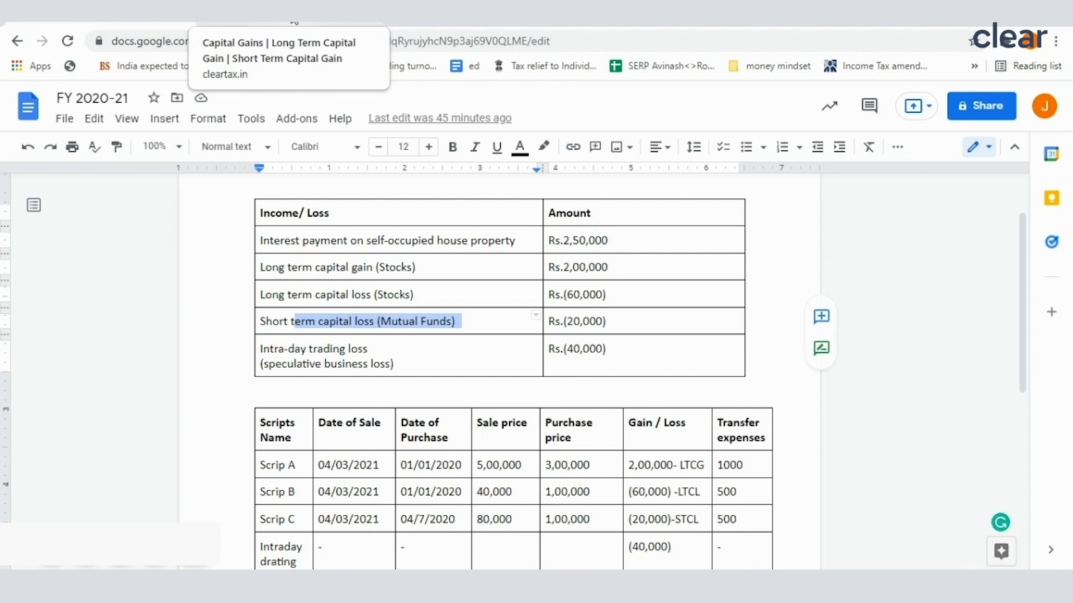
scroll(357, 383, "down", 3)
scroll(362, 390, "up", 2)
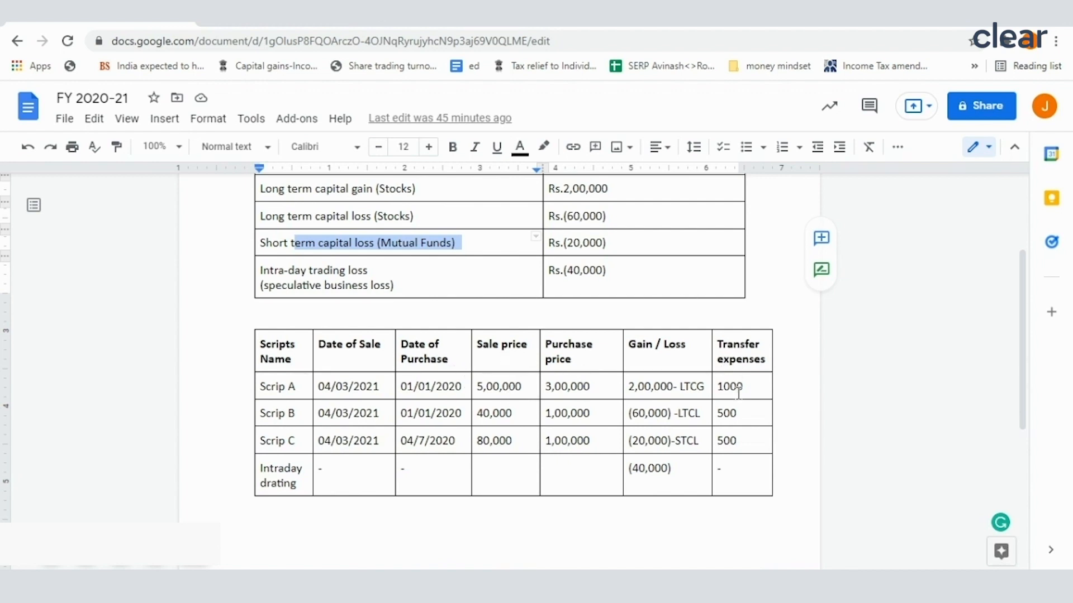
Step: Return to ClearTax, report that assets were sold, and start a manual sale entry for shares/debentures
left_click(281, 26)
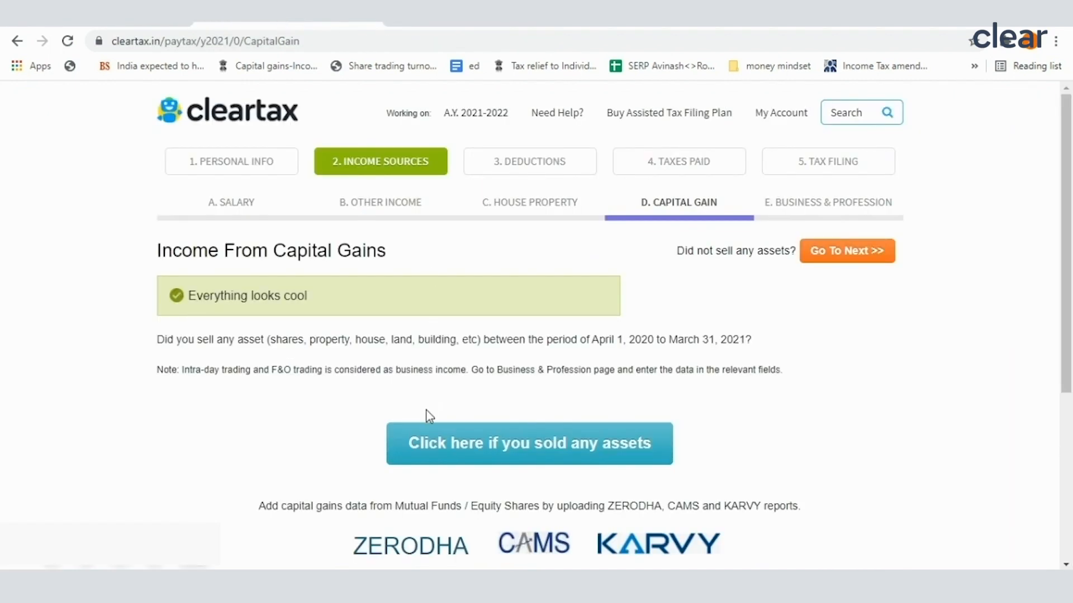
scroll(429, 414, "down", 4)
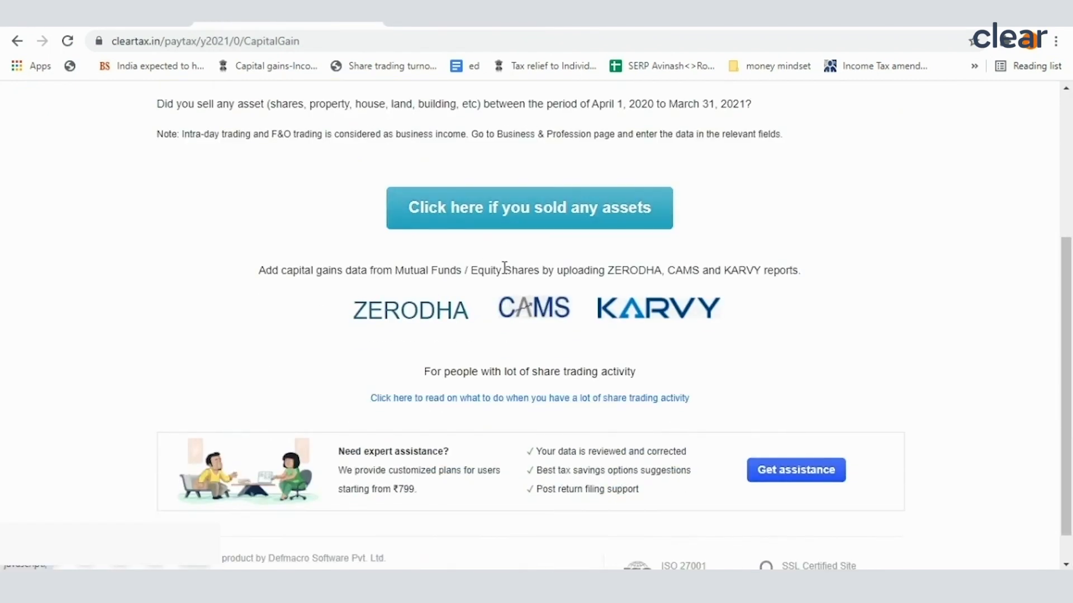
scroll(506, 268, "up", 2)
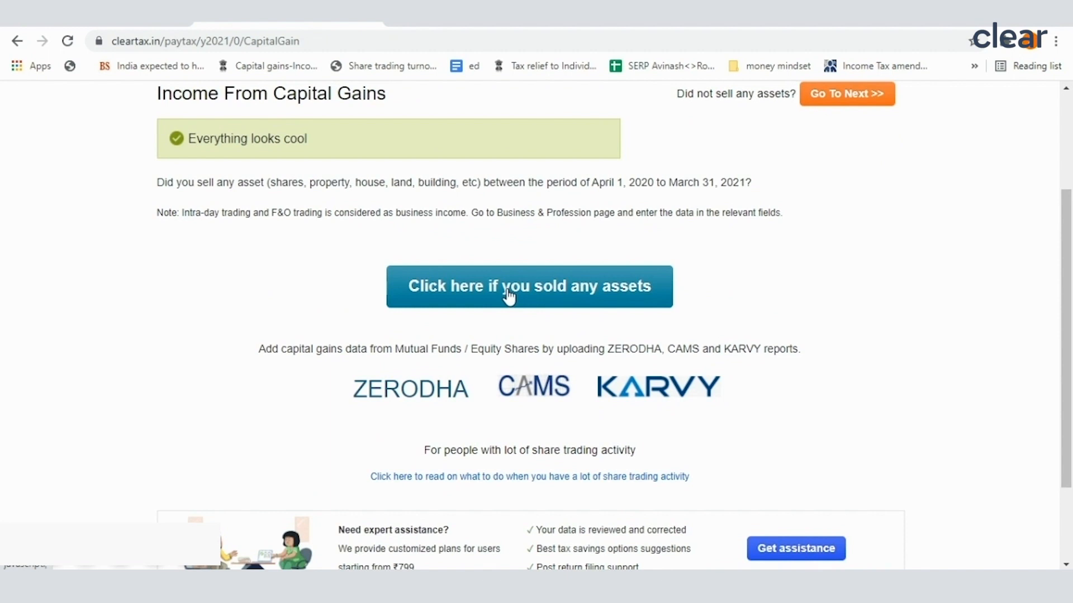
left_click(509, 286)
scroll(507, 291, "down", 3)
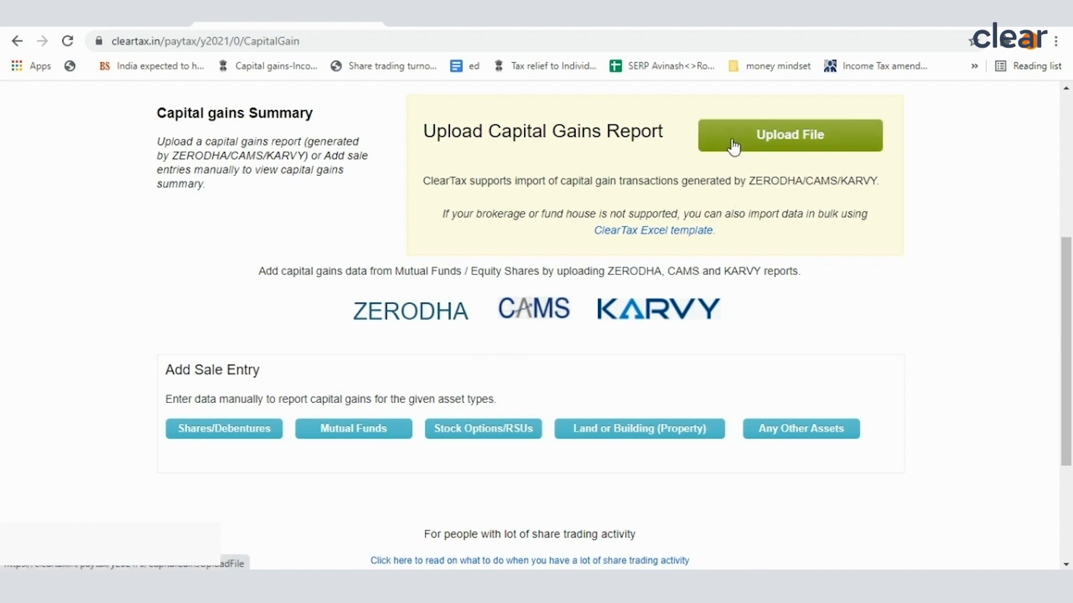
scroll(297, 384, "down", 3)
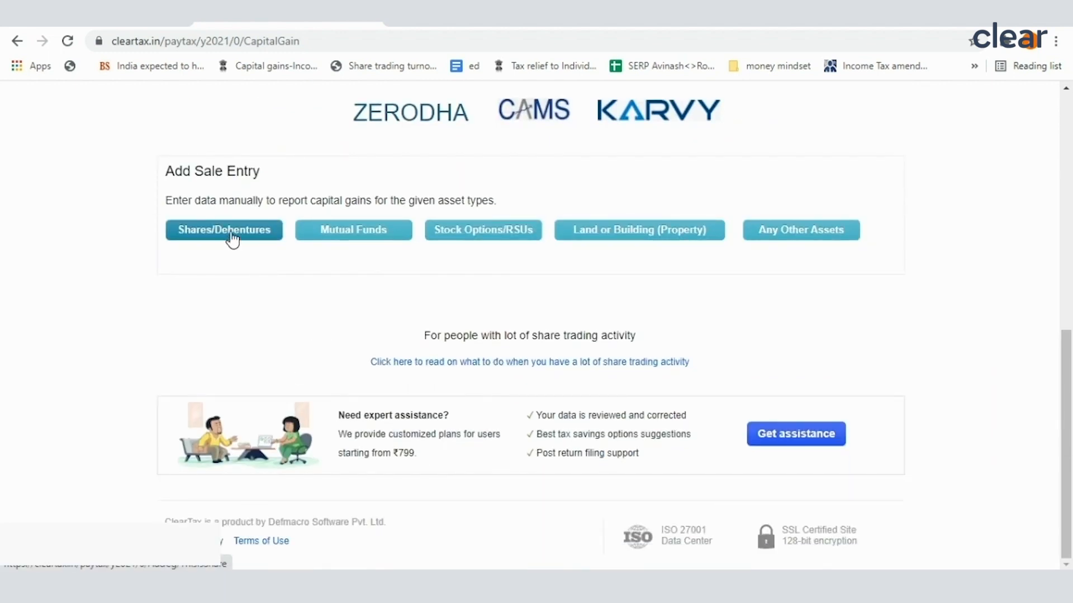
left_click(210, 236)
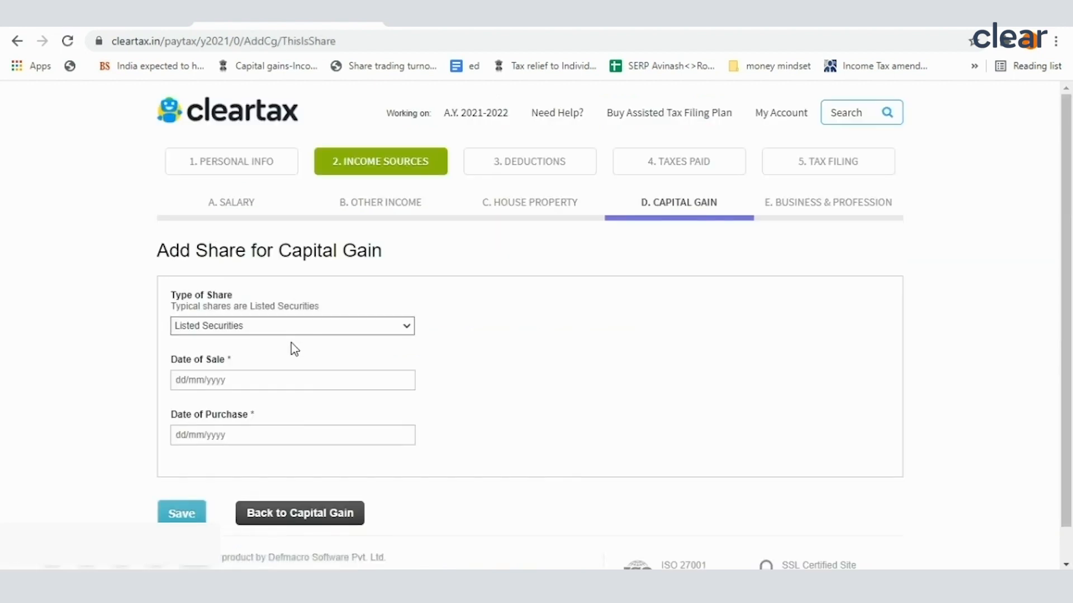
Step: Set the share type to Listed Securities with sale date 04/03/2021 and purchase date 01/01/2020, and save
scroll(294, 348, "down", 1)
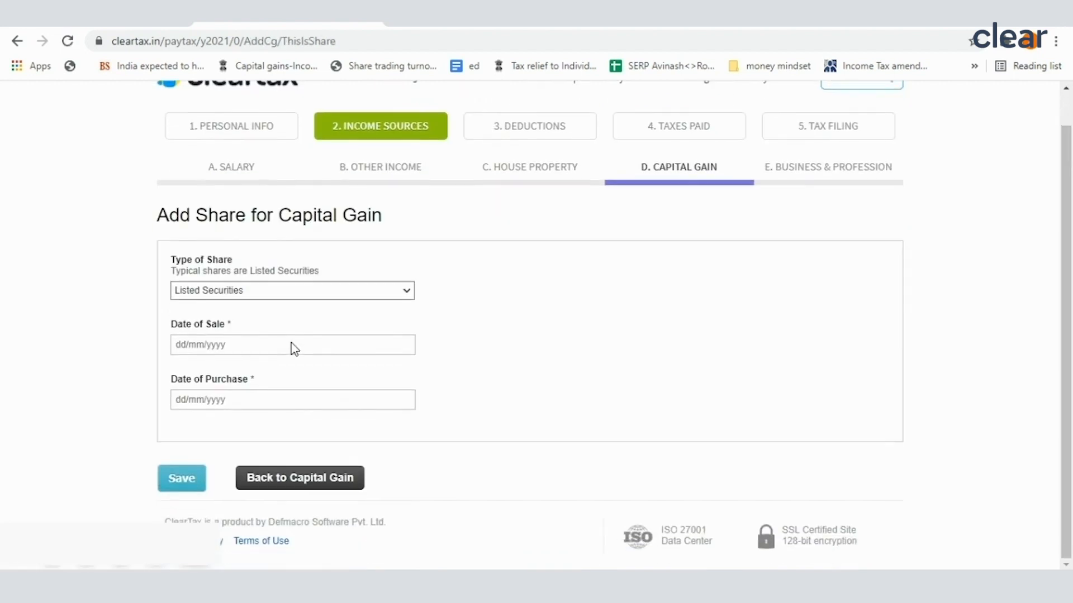
left_click(258, 294)
left_click(244, 309)
left_click(232, 344)
left_click(223, 374)
left_click(218, 398)
left_click(219, 424)
left_click(188, 486)
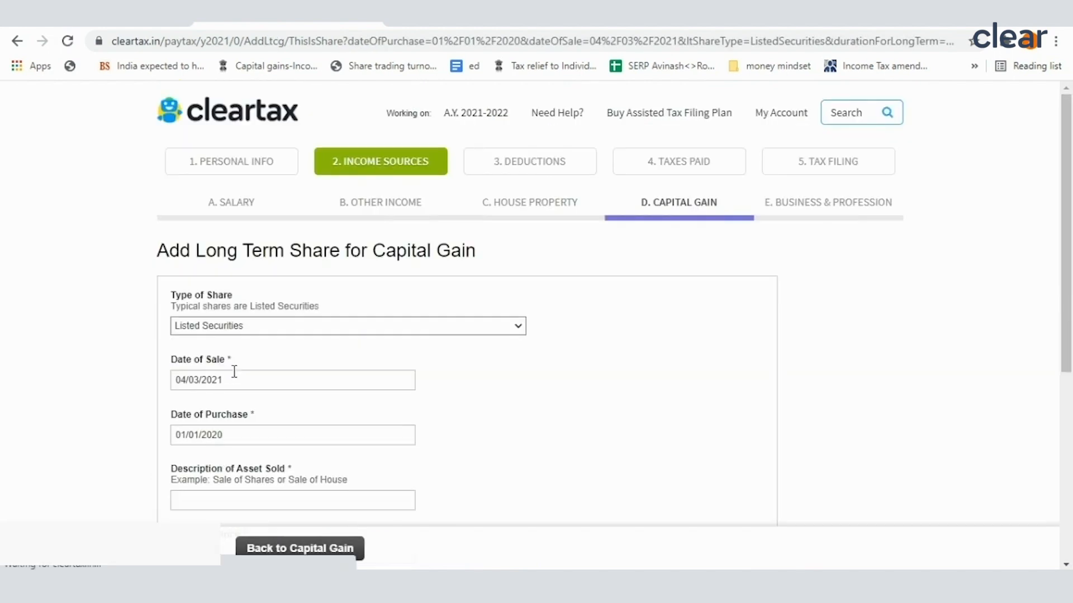
Step: Describe the sold asset as Sale of Shares A and set its total sale price to 5,00,000
scroll(229, 335, "down", 4)
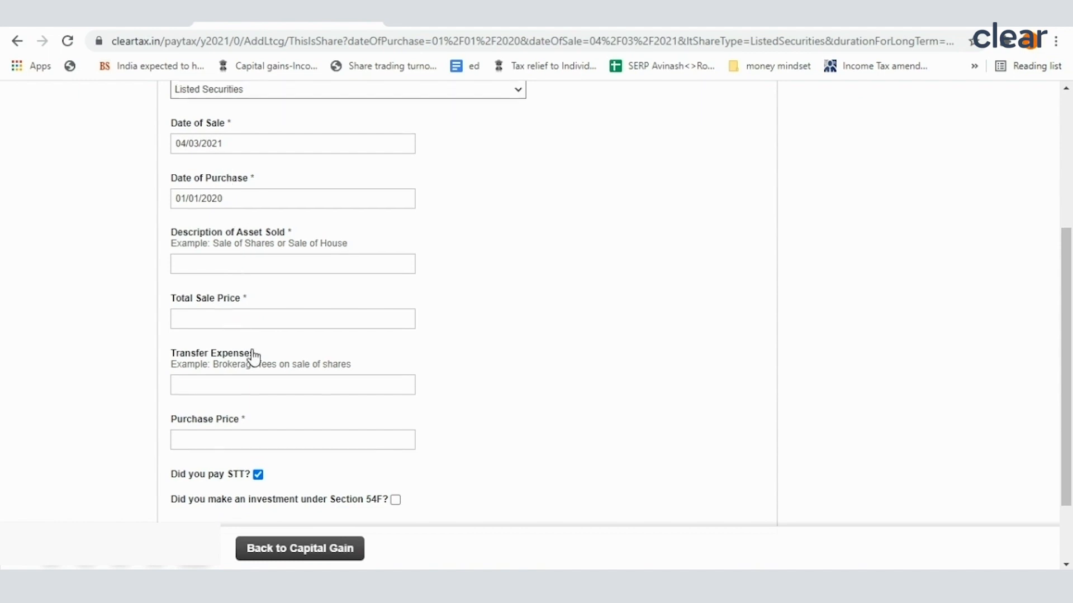
scroll(252, 357, "down", 2)
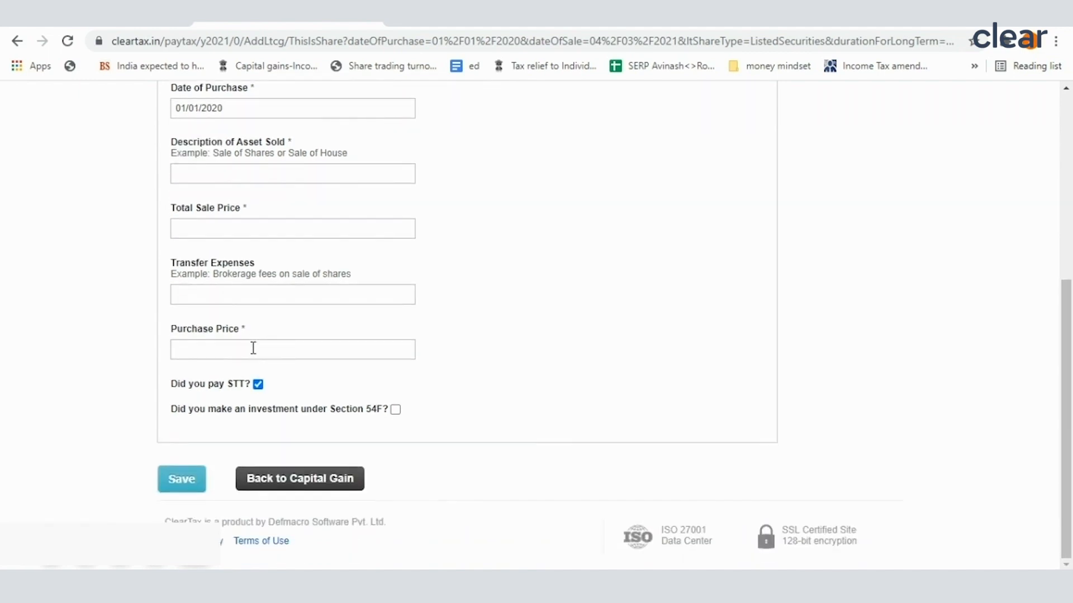
left_click(237, 174)
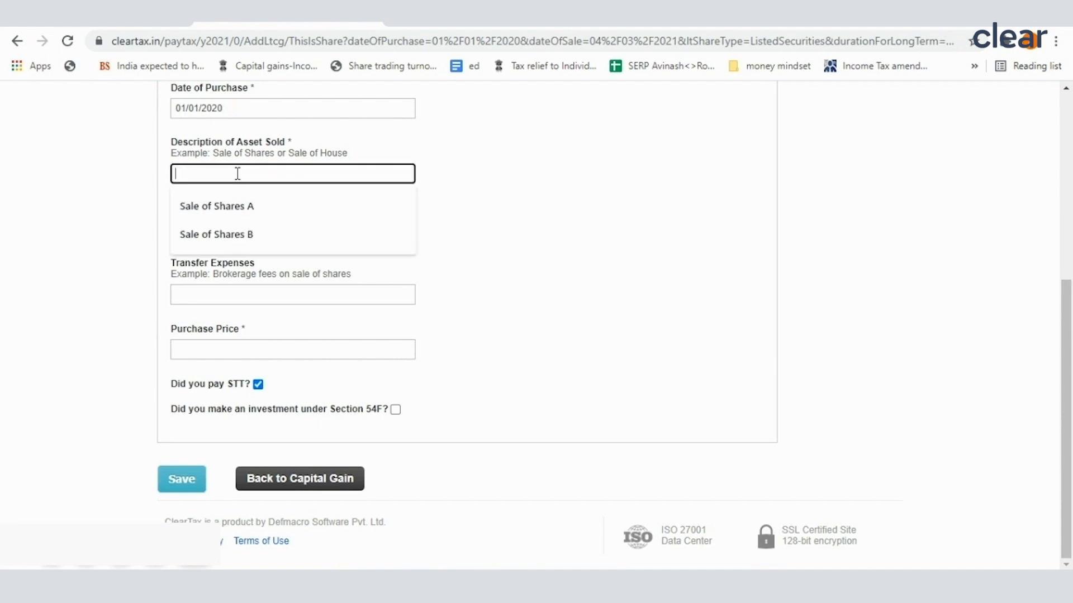
left_click(239, 206)
left_click(239, 229)
left_click(215, 259)
Step: Set the transfer expenses to 1,000 and the purchase price to 3,00,000, and save the share sale
left_click(210, 290)
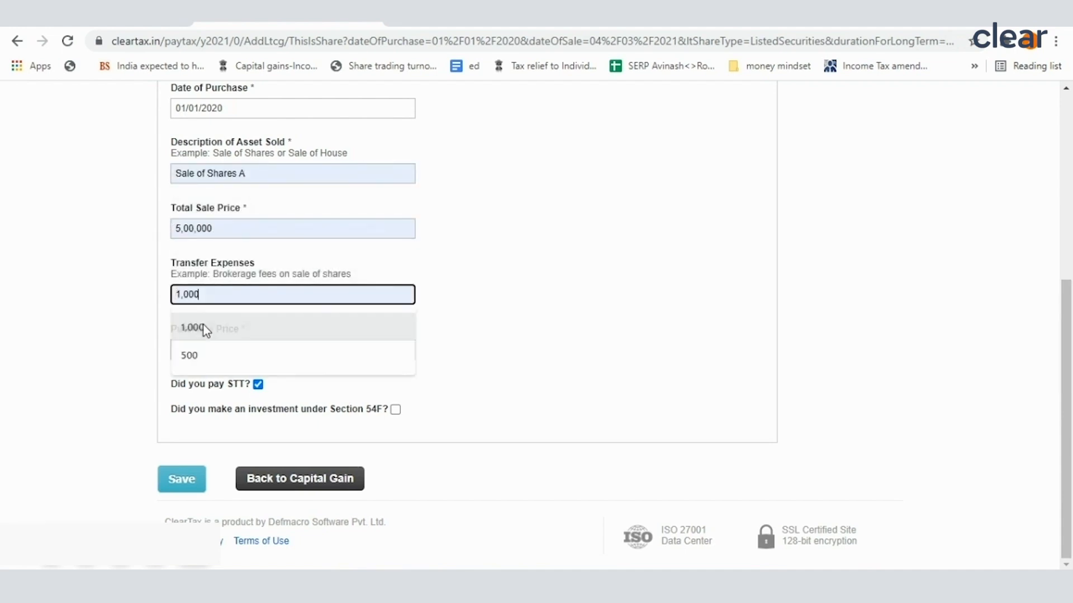
left_click(205, 323)
left_click(212, 350)
left_click(199, 388)
left_click(177, 482)
Step: Review the capital gains summary, and check the long term capital loss on stocks in the FY 2020-21 Google Docs document
scroll(420, 400, "down", 3)
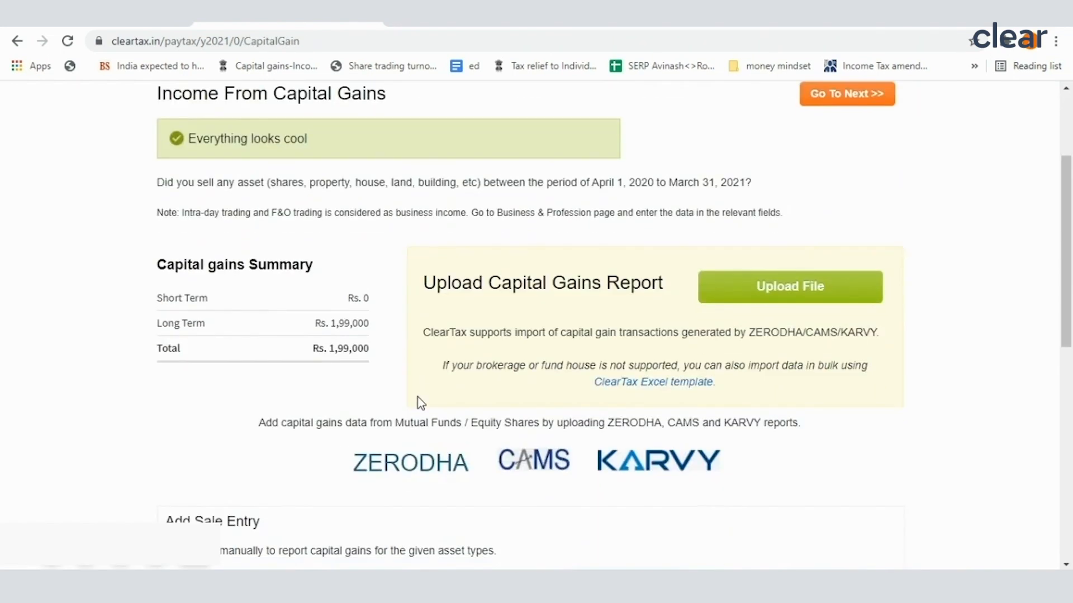
scroll(420, 400, "down", 1)
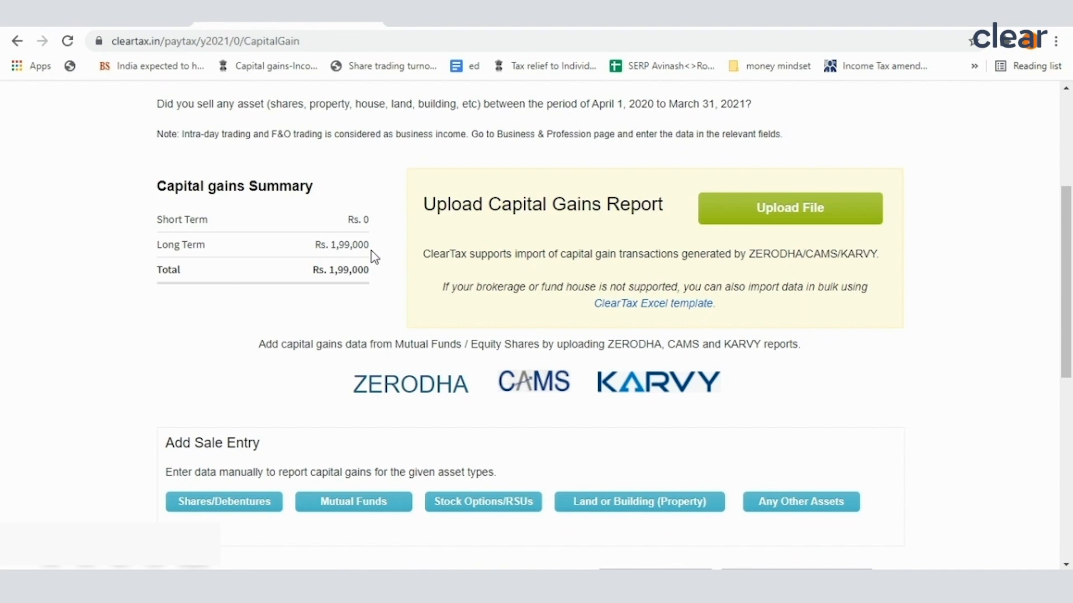
scroll(369, 361, "up", 3)
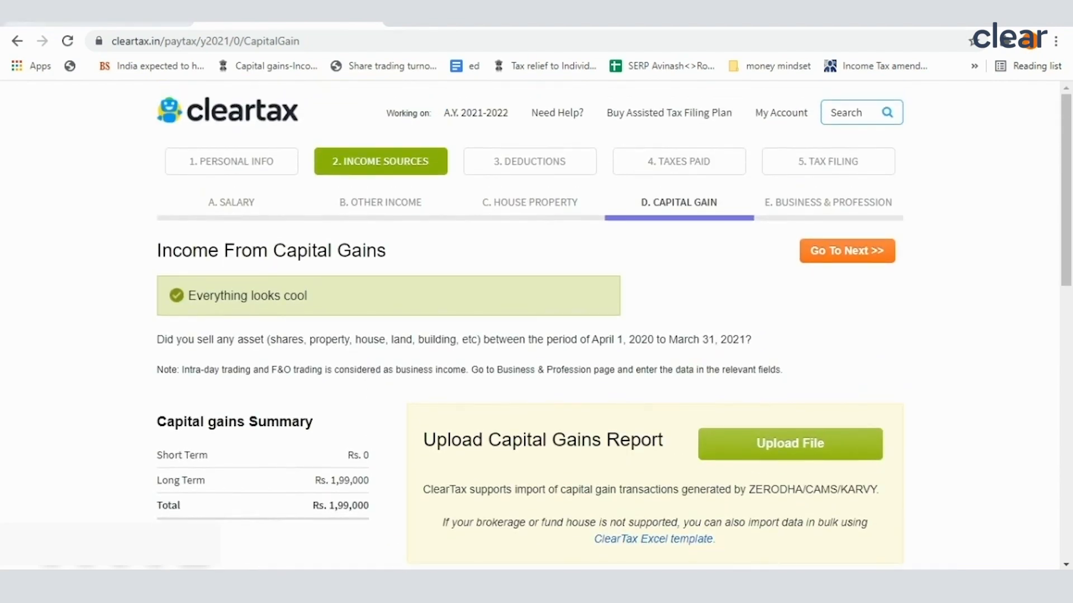
left_click(50, 22)
scroll(462, 275, "up", 1)
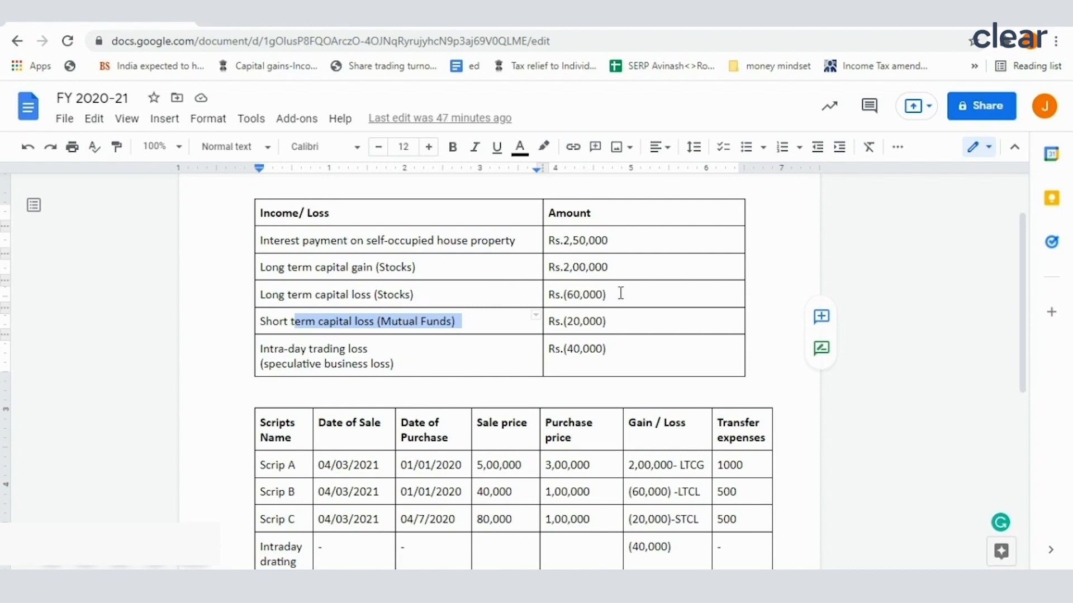
Step: Back in ClearTax, add another share sale for Listed Securities with sale date 04/03/2021 and purchase date 01/01/2020, and save
left_click(270, 23)
scroll(352, 403, "down", 7)
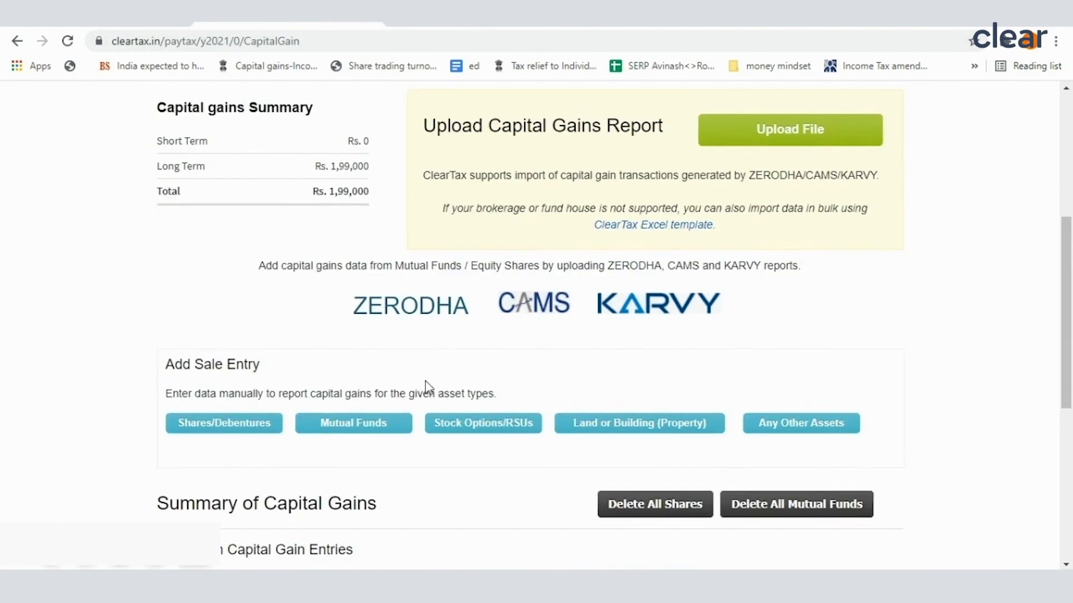
left_click(235, 274)
left_click(246, 326)
left_click(252, 342)
left_click(237, 380)
left_click(230, 412)
left_click(224, 435)
left_click(222, 471)
scroll(226, 419, "down", 1)
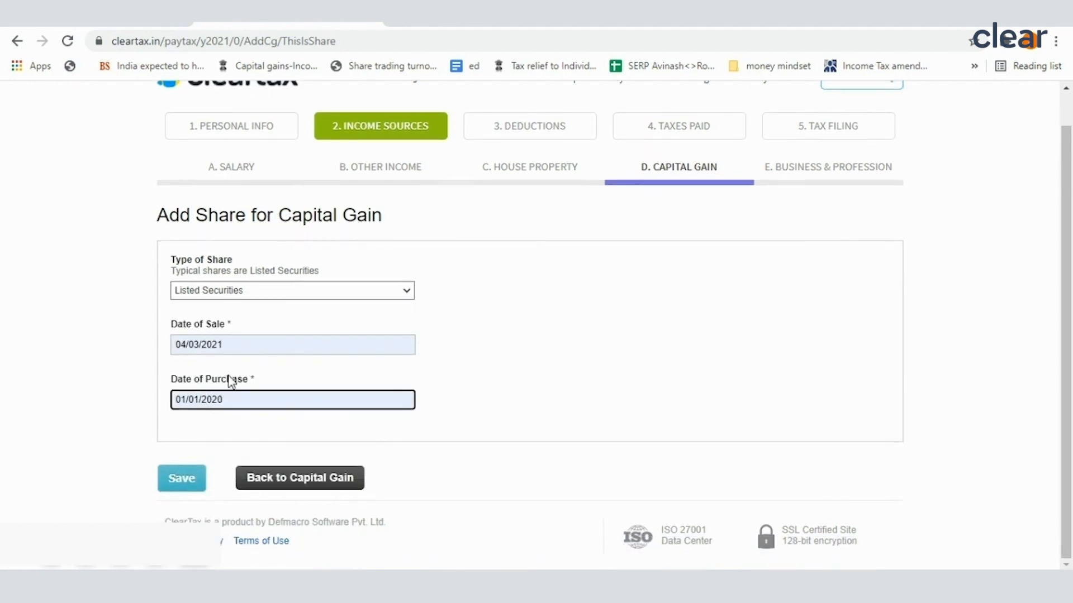
left_click(182, 477)
Step: Describe the sold asset as Sale of Shares B and set its total sale price to 40,000
scroll(255, 344, "down", 2)
left_click(255, 345)
left_click(240, 408)
left_click(235, 398)
left_click(223, 457)
Step: Set the transfer expenses to 500 and the purchase price to 1,00,000, and save the Shares B sale
scroll(234, 391, "down", 3)
left_click(244, 296)
type("500")
left_click(229, 342)
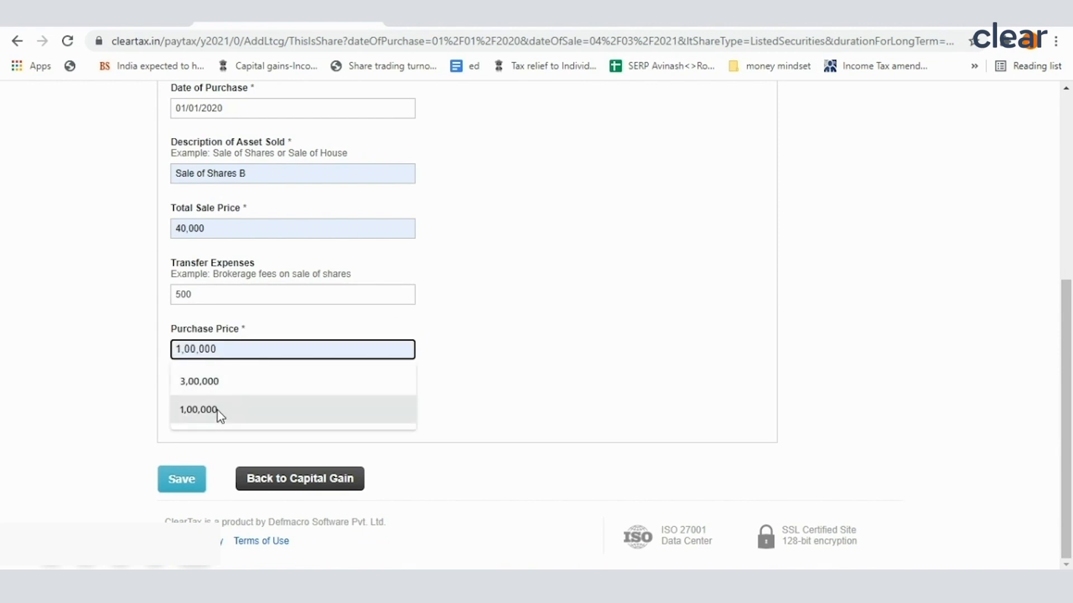
left_click(217, 412)
left_click(188, 481)
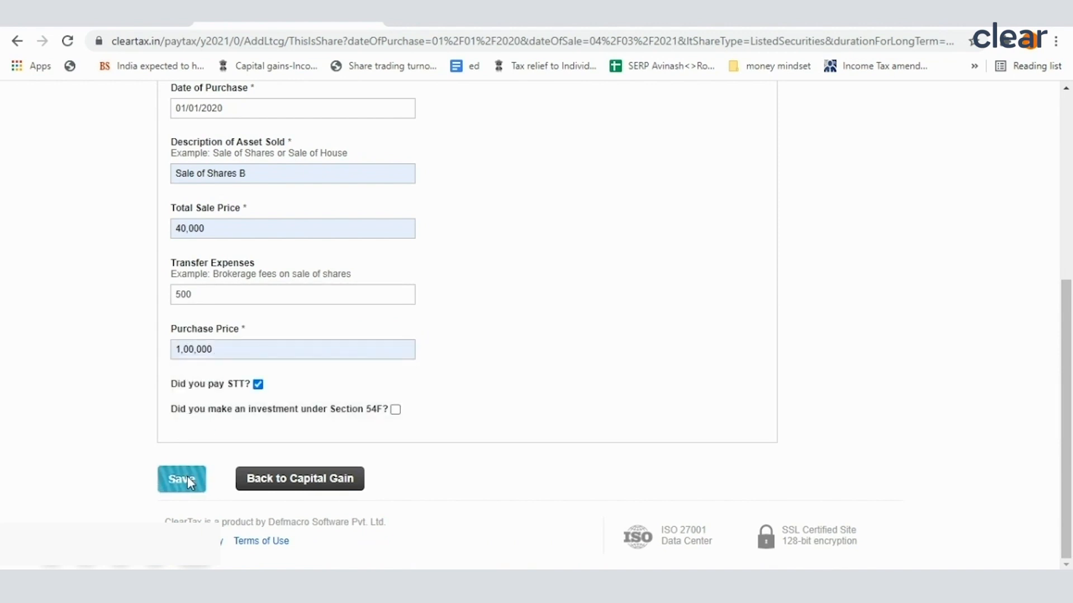
Step: Review the long term total and sale entries in the capital gains summary, and start another shares/debentures sale entry
scroll(359, 426, "down", 5)
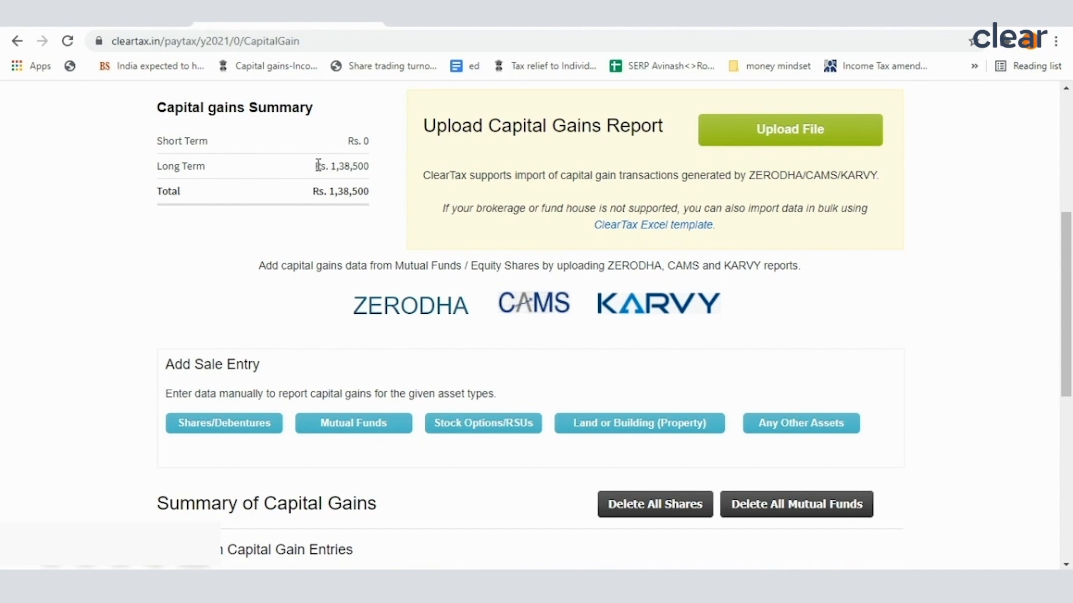
left_click_drag(318, 166, 368, 164)
scroll(355, 310, "up", 2)
scroll(355, 308, "down", 2)
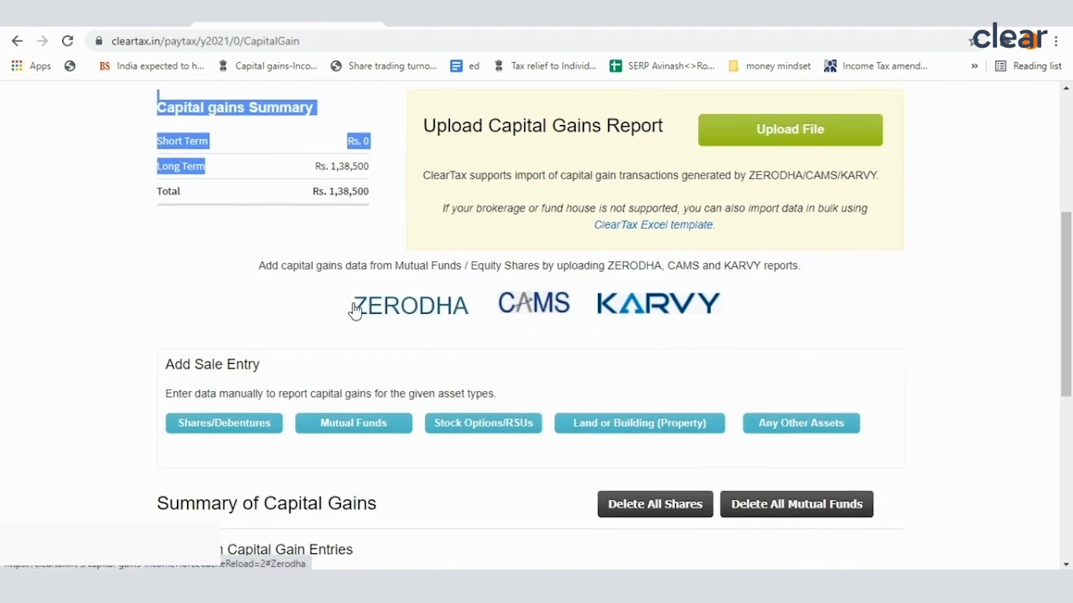
scroll(355, 310, "down", 5)
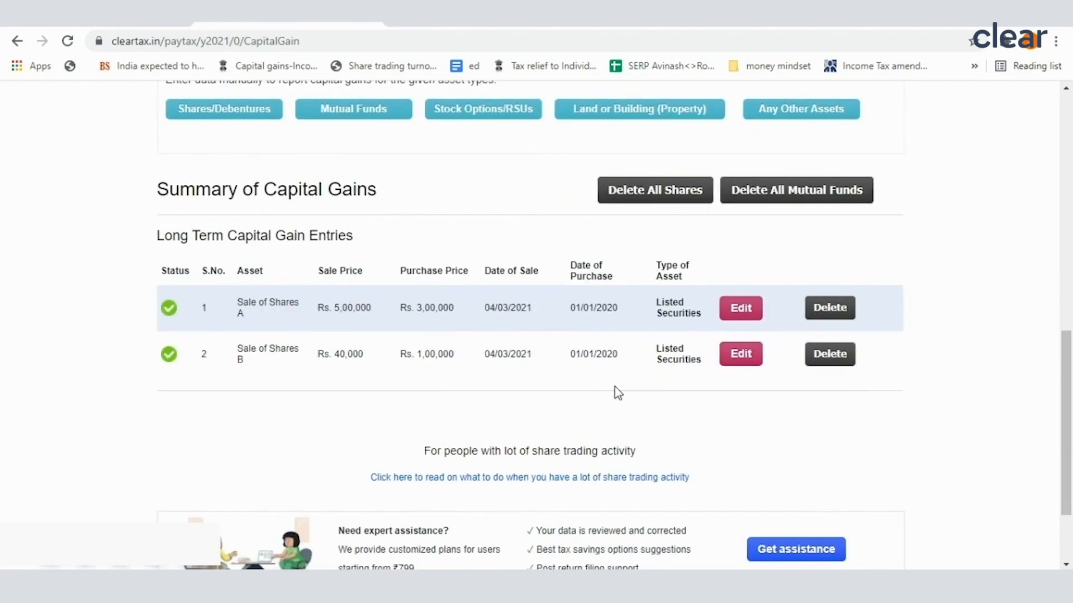
scroll(407, 387, "up", 4)
left_click(221, 352)
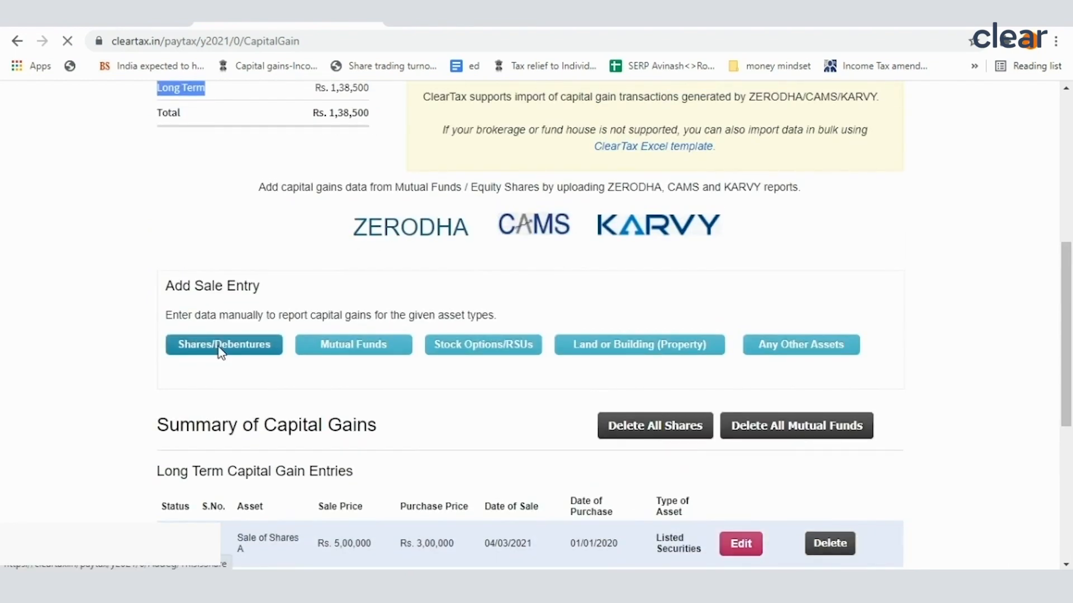
scroll(280, 382, "down", 1)
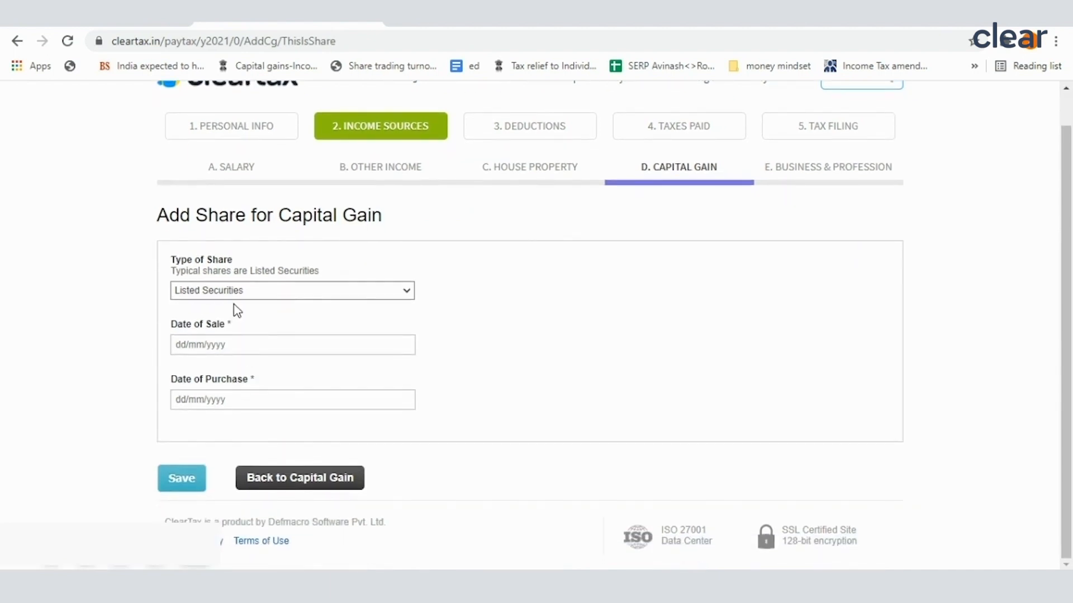
Step: Check the short term capital loss and the Scrip C sale details in the FY 2020-21 Google Docs document
left_click(90, 16)
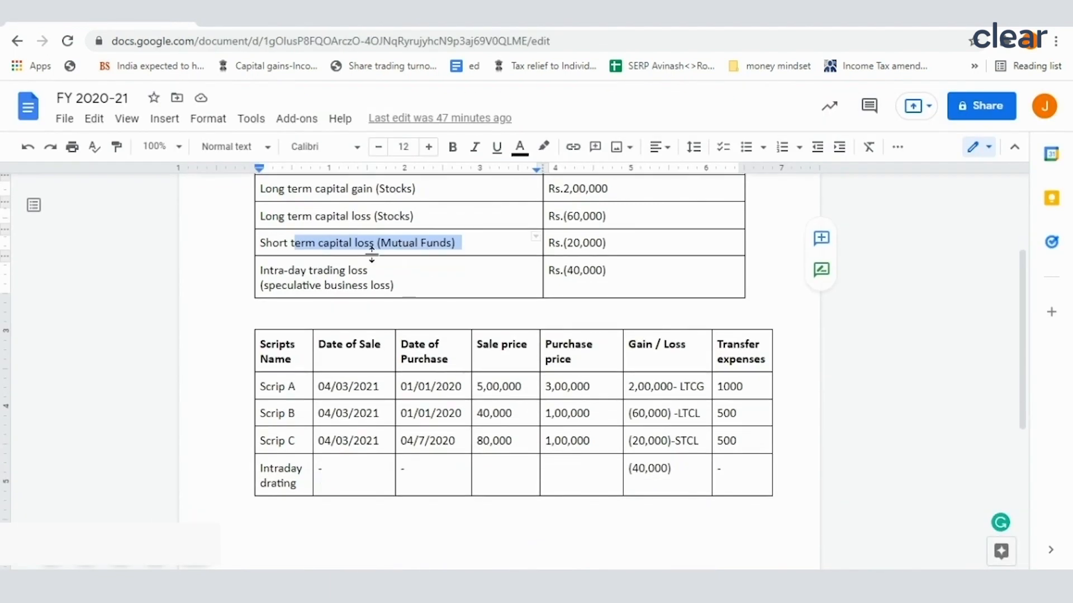
left_click(607, 243)
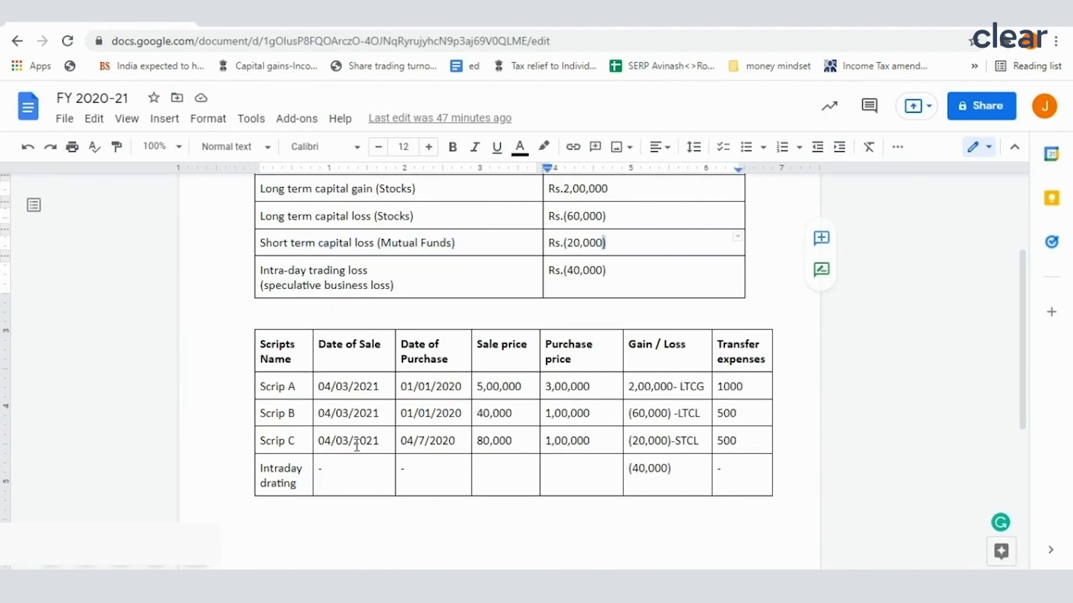
left_click_drag(338, 438, 719, 444)
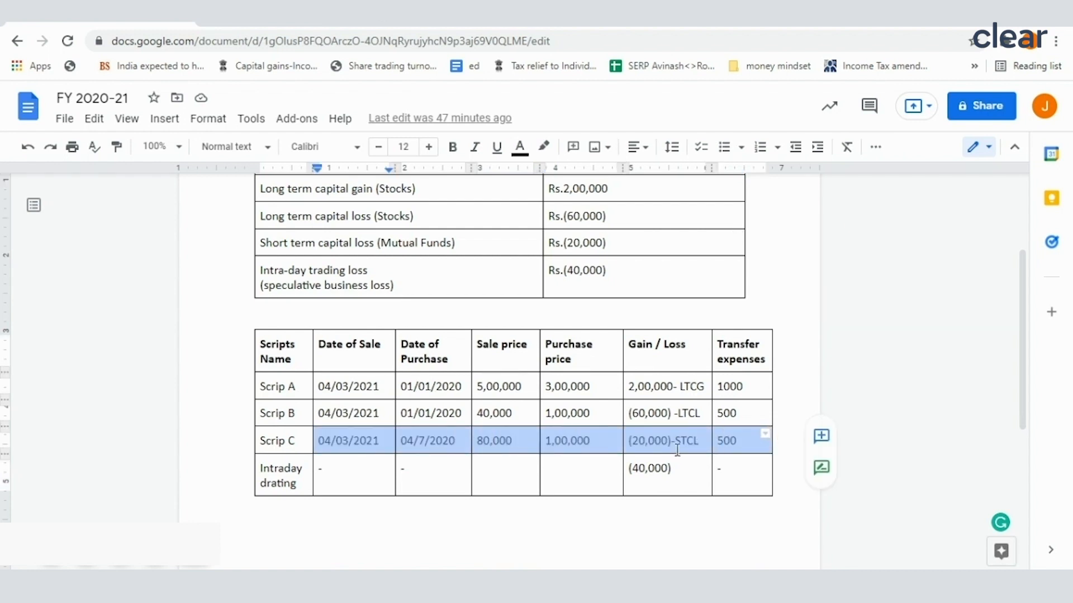
left_click(307, 25)
left_click(245, 346)
left_click(105, 25)
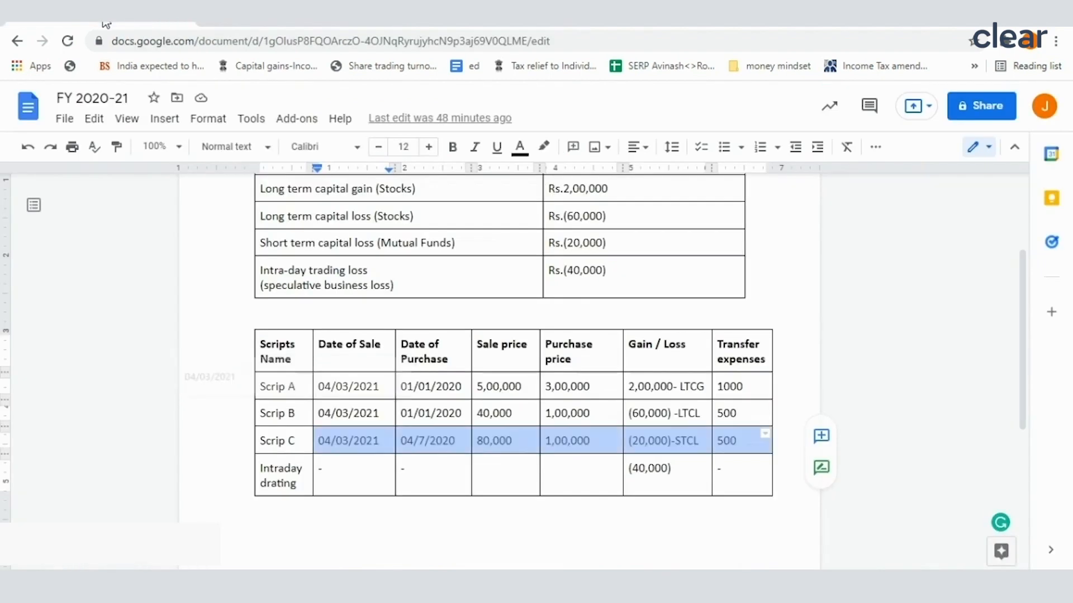
Step: Back in ClearTax, set the Listed Securities sale date to 04/03/2021 and purchase date to 04/07/2020, and save
left_click(263, 24)
left_click(206, 346)
left_click(206, 377)
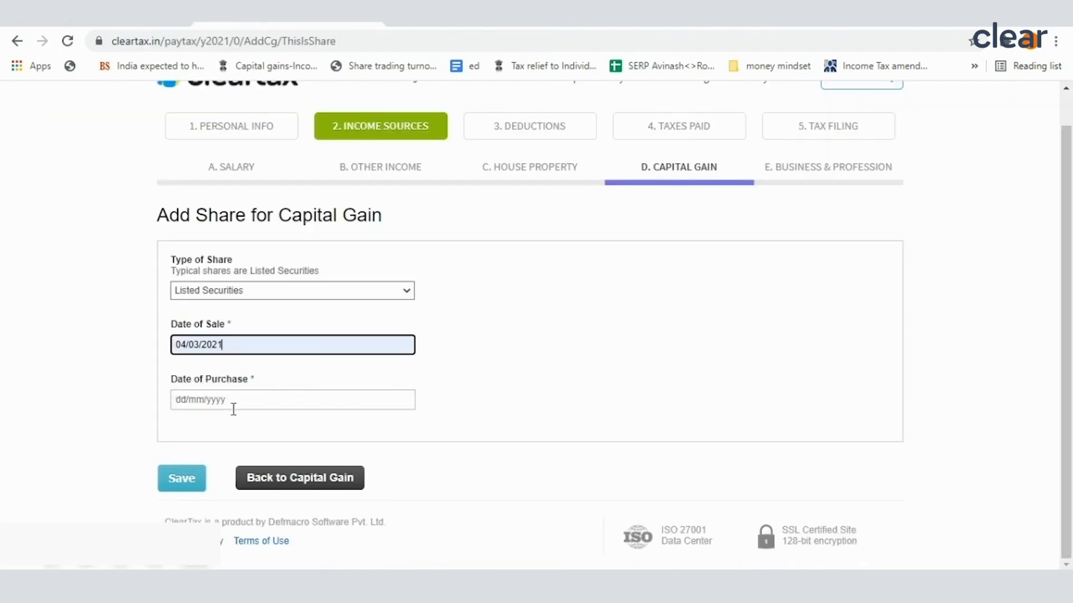
left_click(232, 402)
left_click(227, 458)
left_click(197, 477)
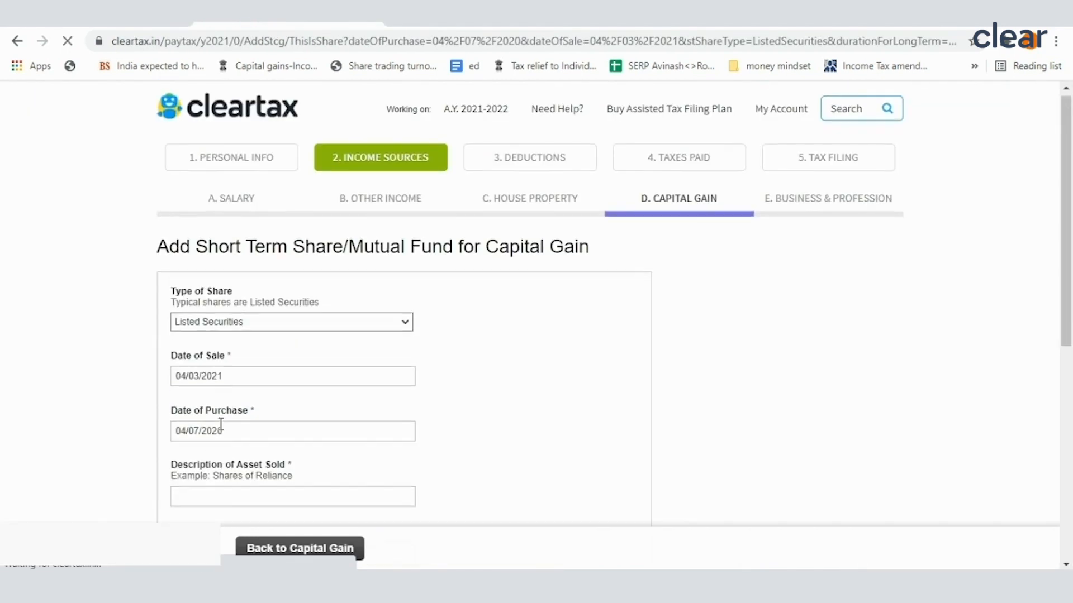
Step: Describe the short term asset as Sale of Scrip C and set its sale price to 80,000
scroll(224, 391, "down", 3)
left_click(228, 343)
left_click(212, 376)
left_click(234, 398)
left_click(218, 433)
Step: Set the transfer expenses to 500 and the purchase price to 1,00,000, and save the Scrip C sale
scroll(223, 408, "down", 2)
left_click(225, 386)
type("500")
left_click(226, 438)
left_click(210, 472)
scroll(206, 486, "down", 2)
left_click(201, 492)
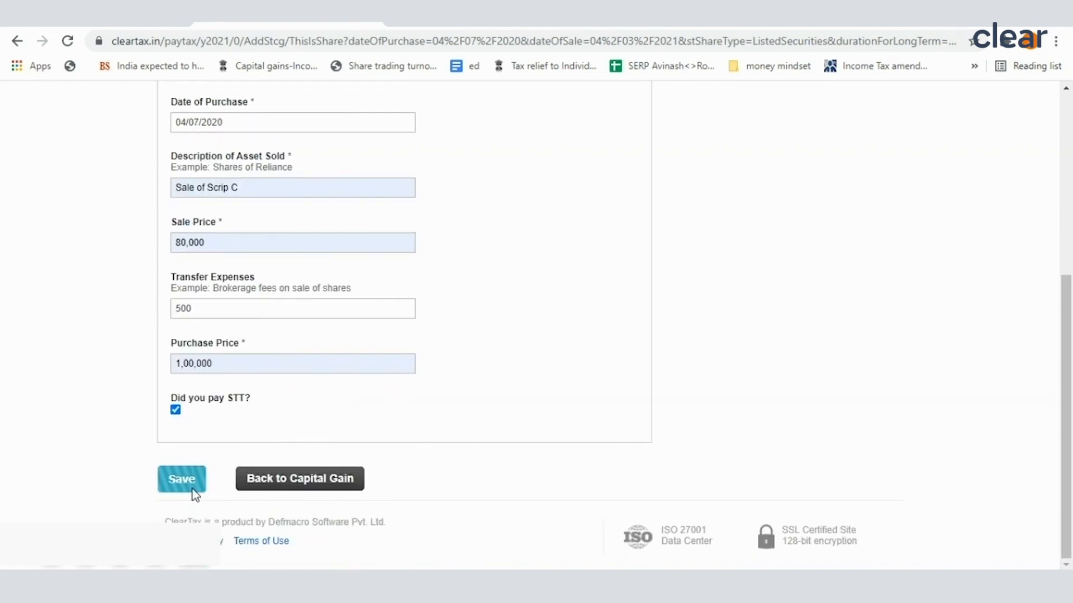
Step: Review the short term, long term and total amounts in the capital gains summary
scroll(497, 401, "down", 3)
scroll(498, 402, "down", 2)
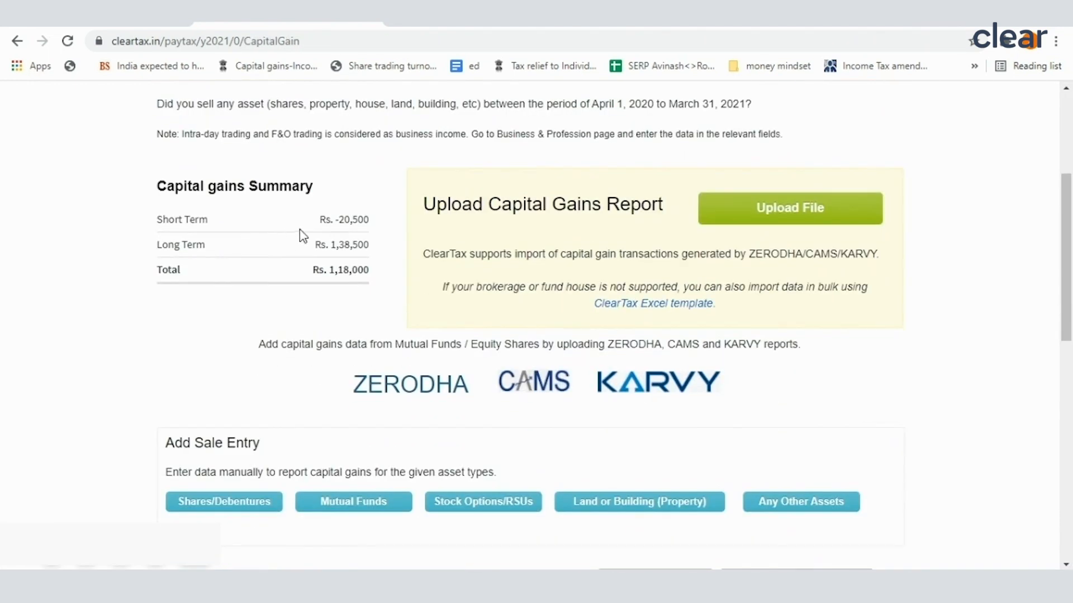
scroll(366, 263, "down", 2)
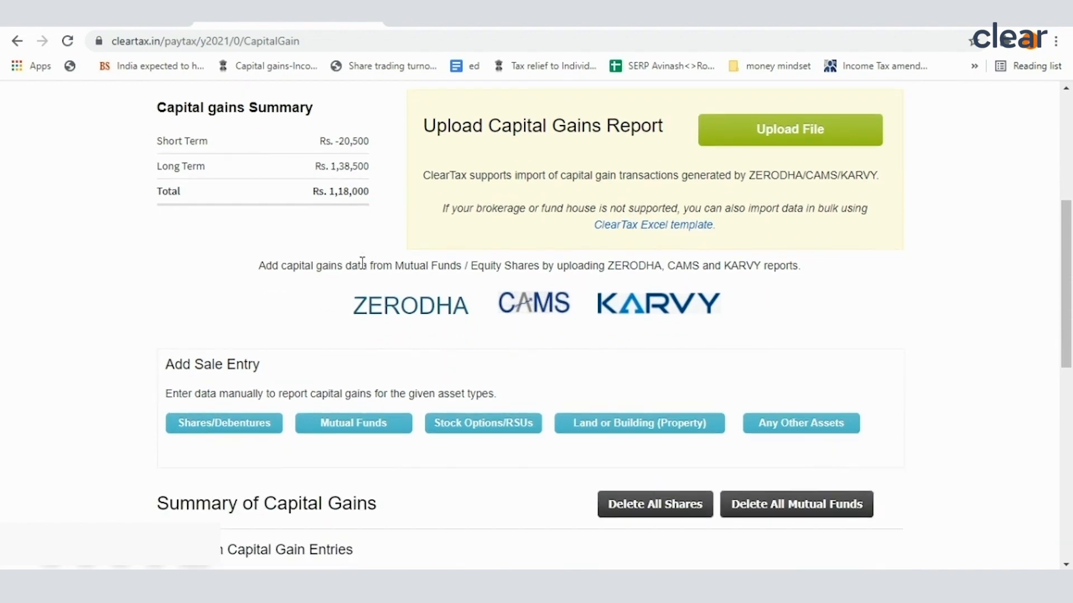
left_click_drag(152, 169, 366, 141)
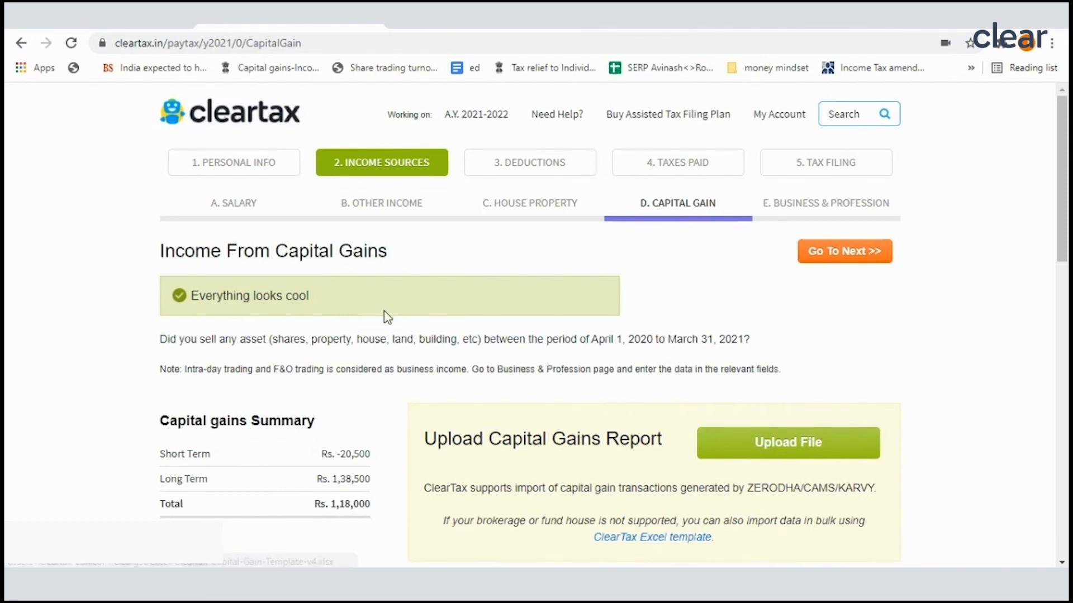
scroll(391, 321, "down", 1)
scroll(425, 397, "down", 1)
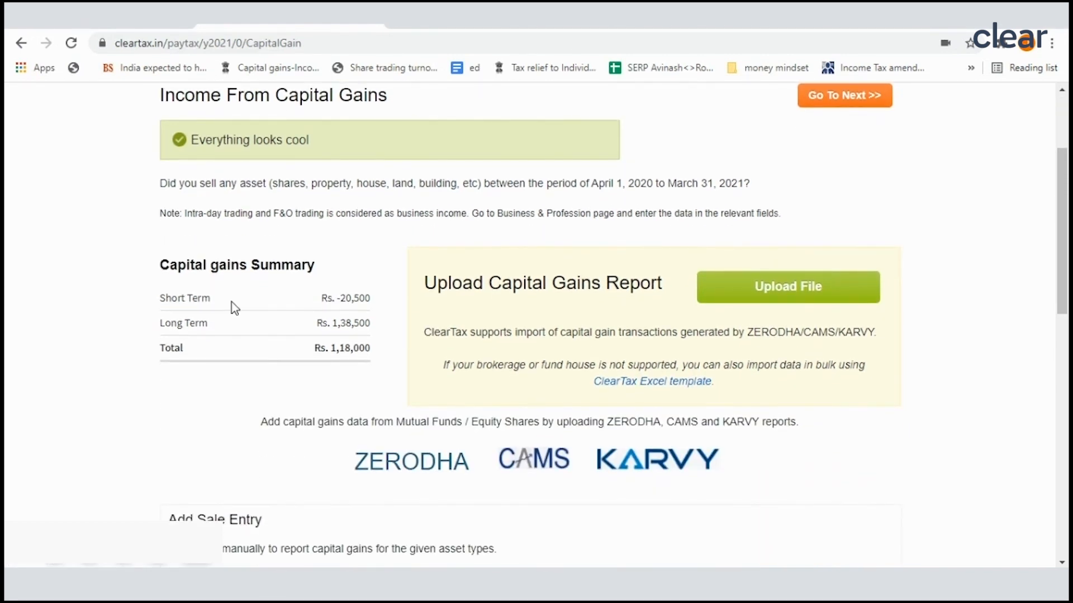
left_click_drag(161, 265, 342, 274)
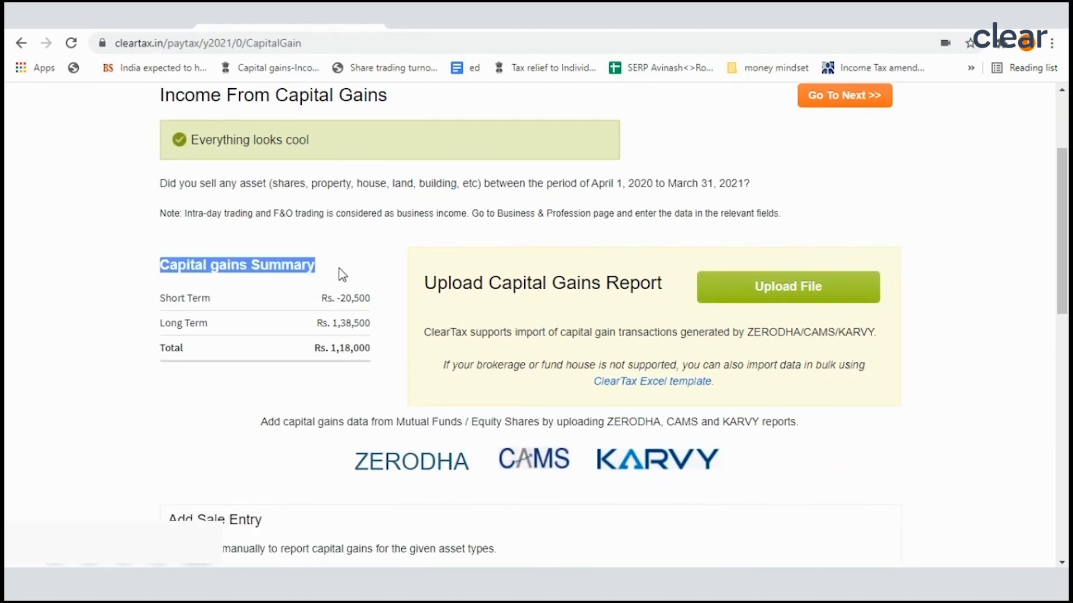
left_click_drag(161, 297, 245, 298)
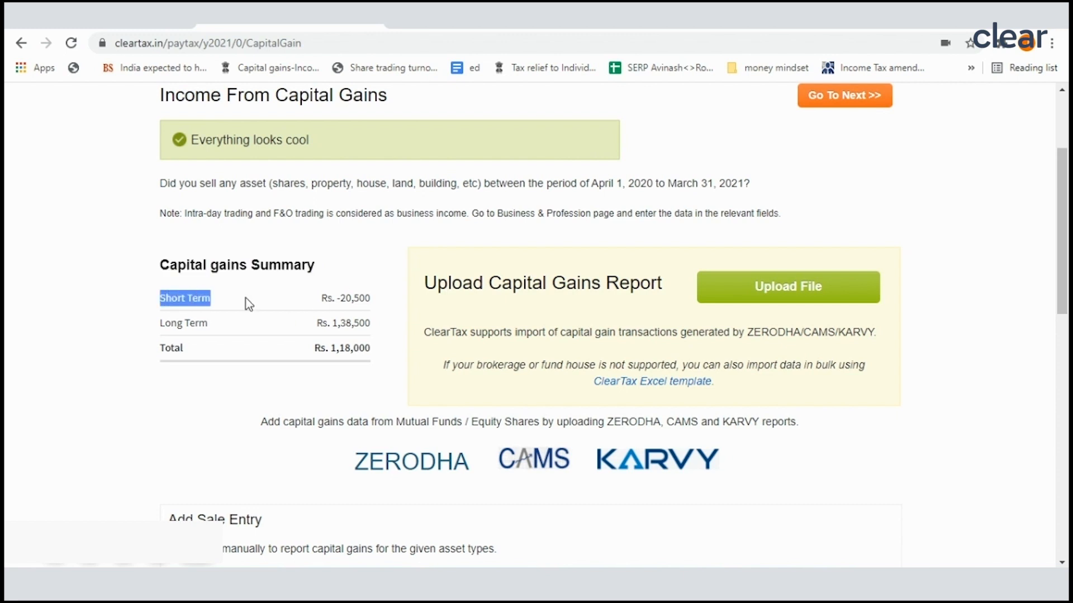
left_click_drag(160, 321, 210, 327)
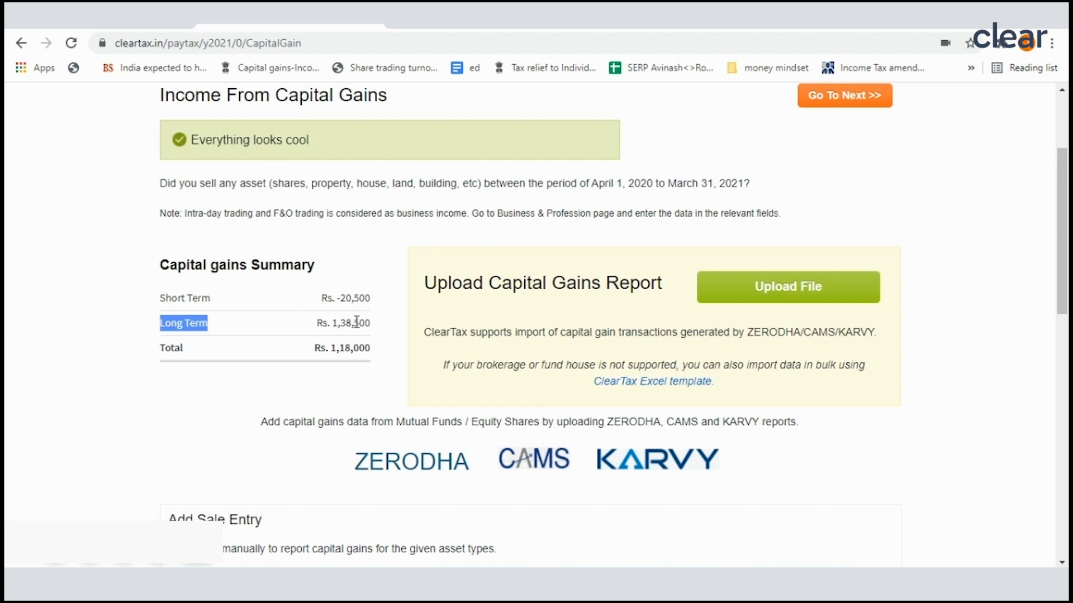
scroll(544, 396, "down", 2)
scroll(544, 395, "up", 1)
Step: Check the intra-day trading loss and its amount in the FY 2020-21 Google Docs document
left_click(119, 26)
scroll(402, 364, "up", 3)
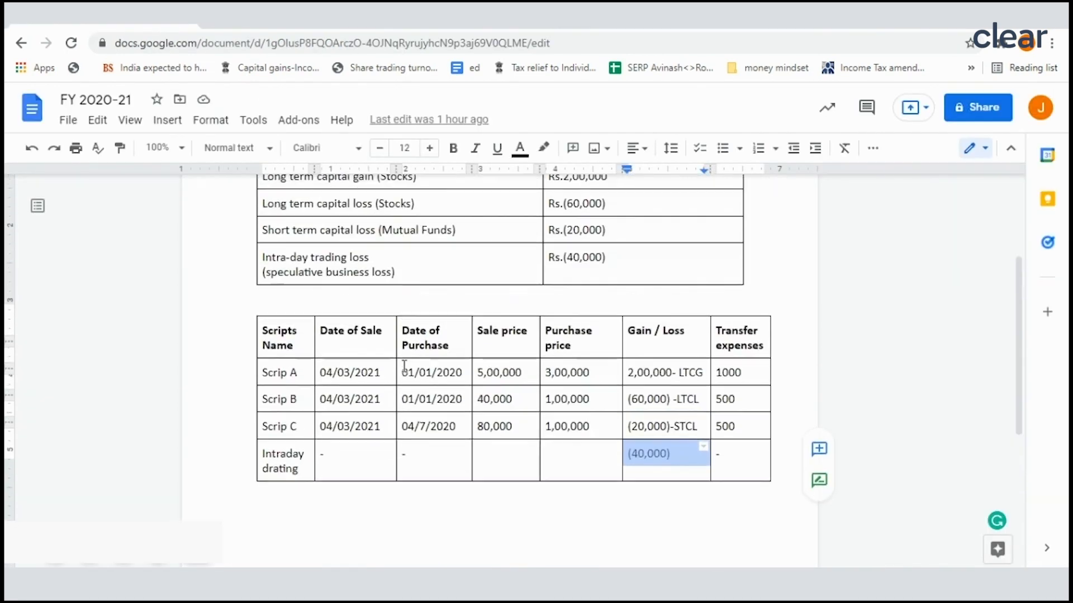
left_click_drag(277, 351, 567, 358)
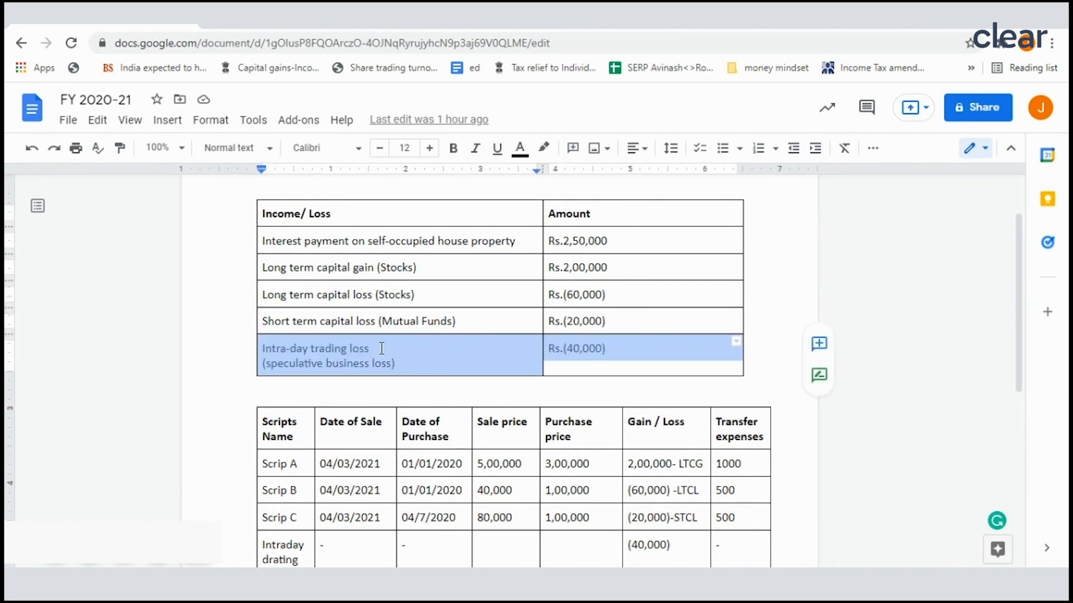
Step: Back in ClearTax, start adding business income for the Business & Profession section, choosing Speculative Income for intraday share trading
left_click(282, 29)
scroll(641, 311, "up", 4)
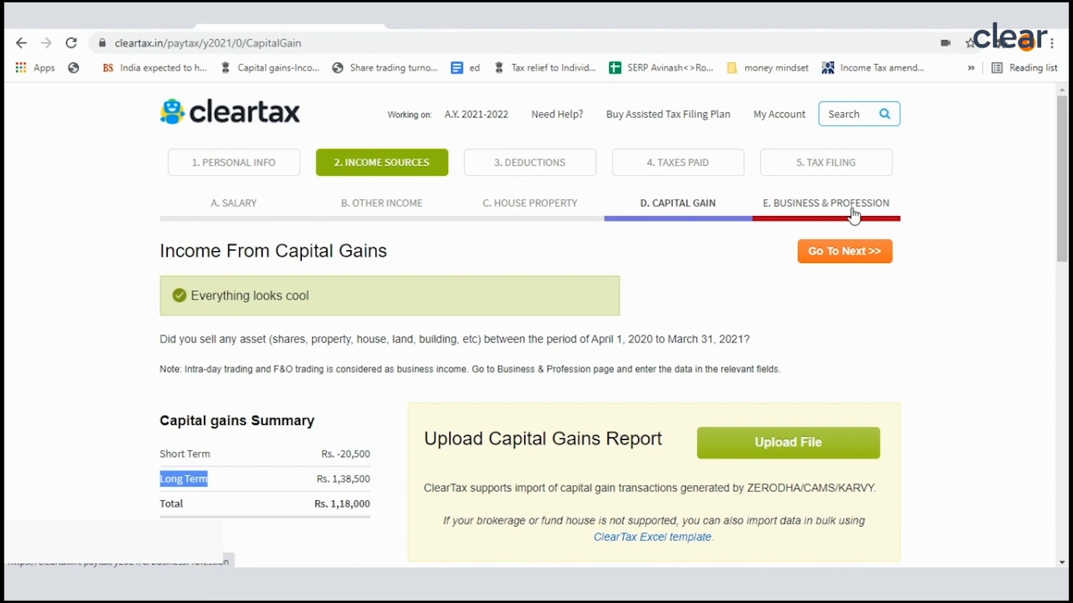
left_click(847, 211)
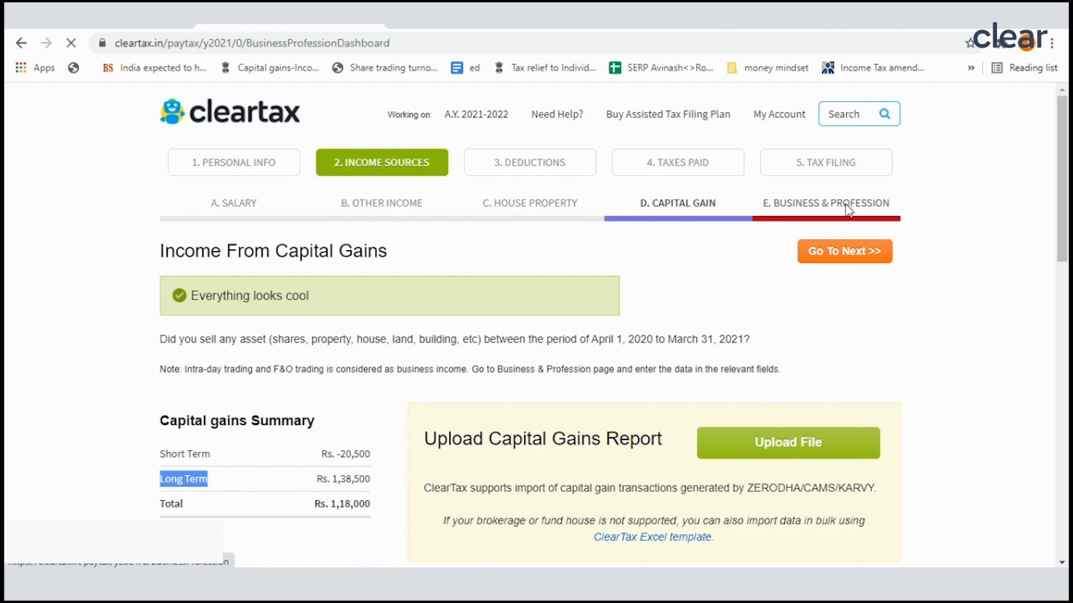
scroll(574, 438, "down", 1)
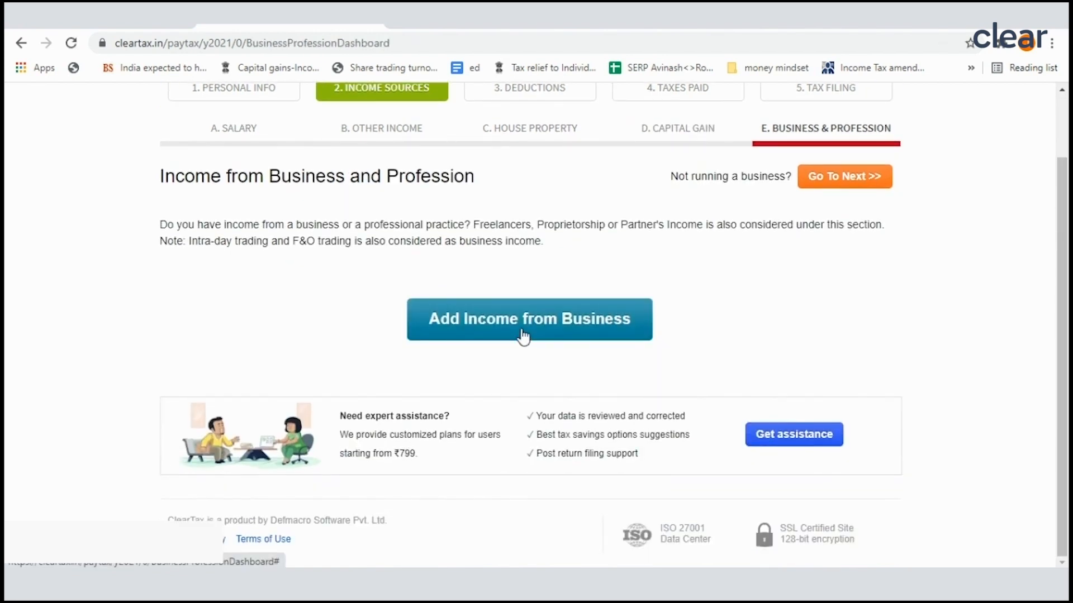
left_click(524, 336)
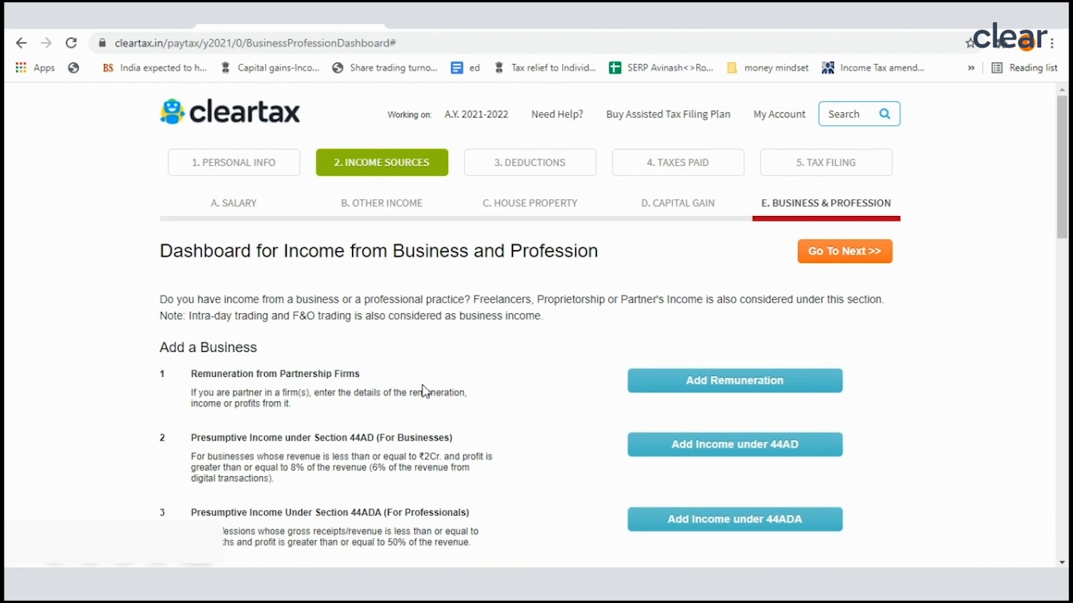
scroll(414, 391, "down", 4)
scroll(429, 391, "down", 4)
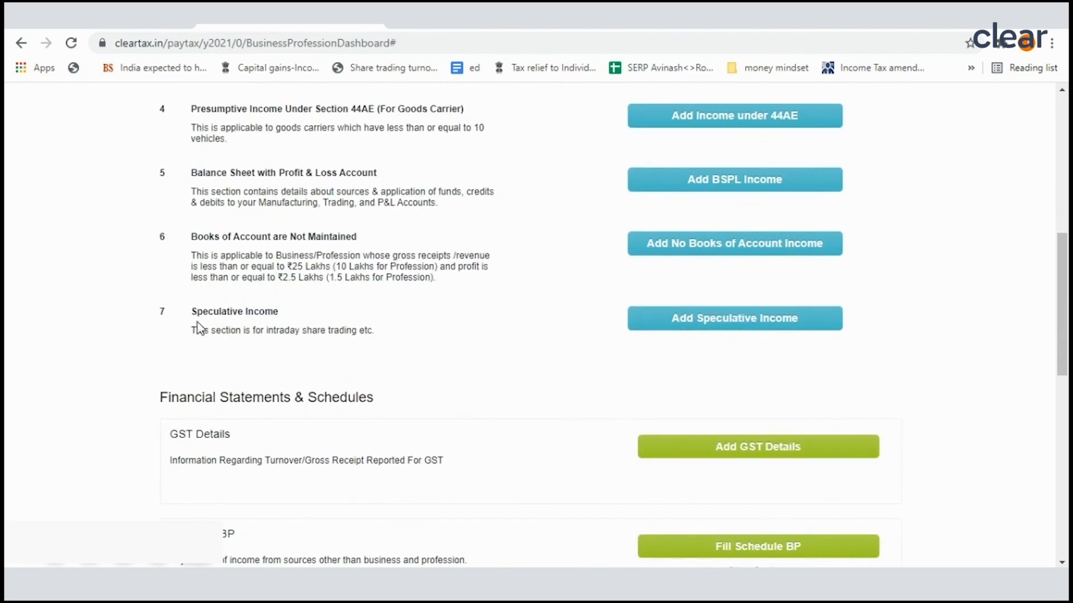
left_click(733, 331)
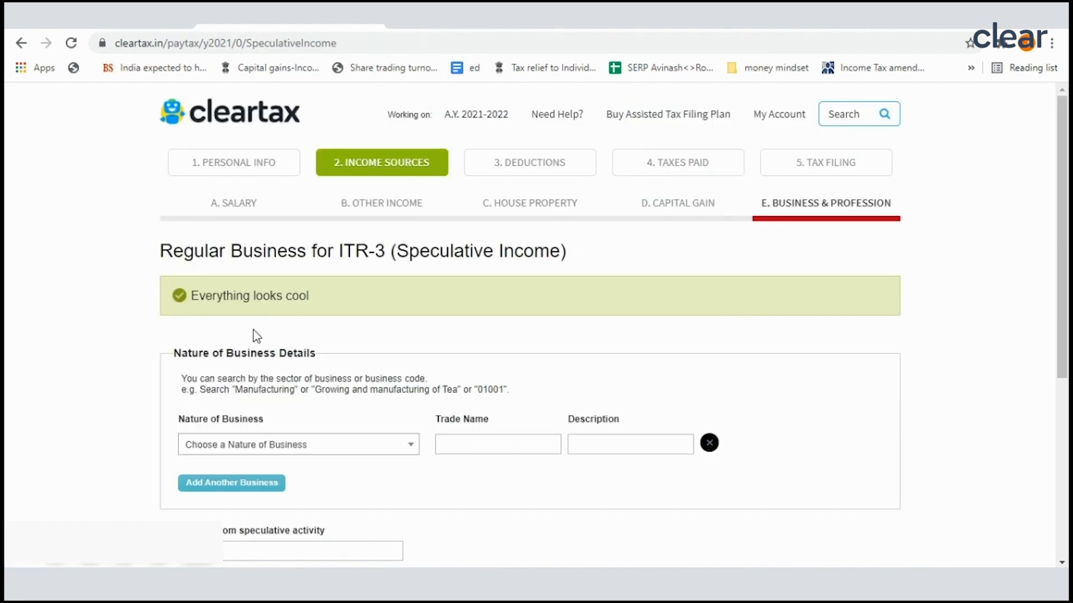
Step: Set the nature of business to 13010 - Investment activities
scroll(298, 330, "down", 3)
left_click(316, 297)
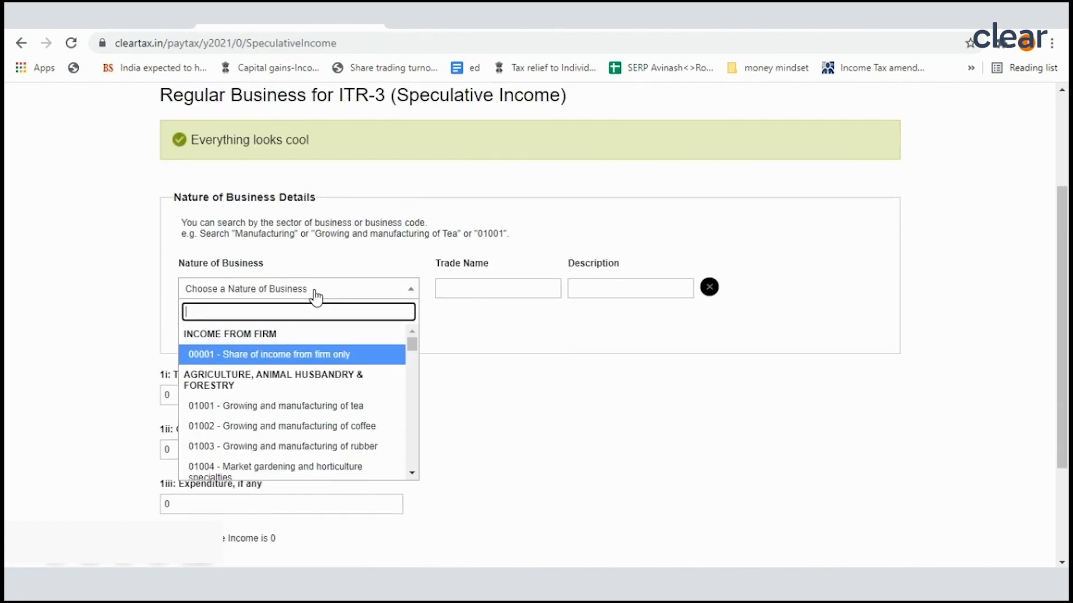
type("13")
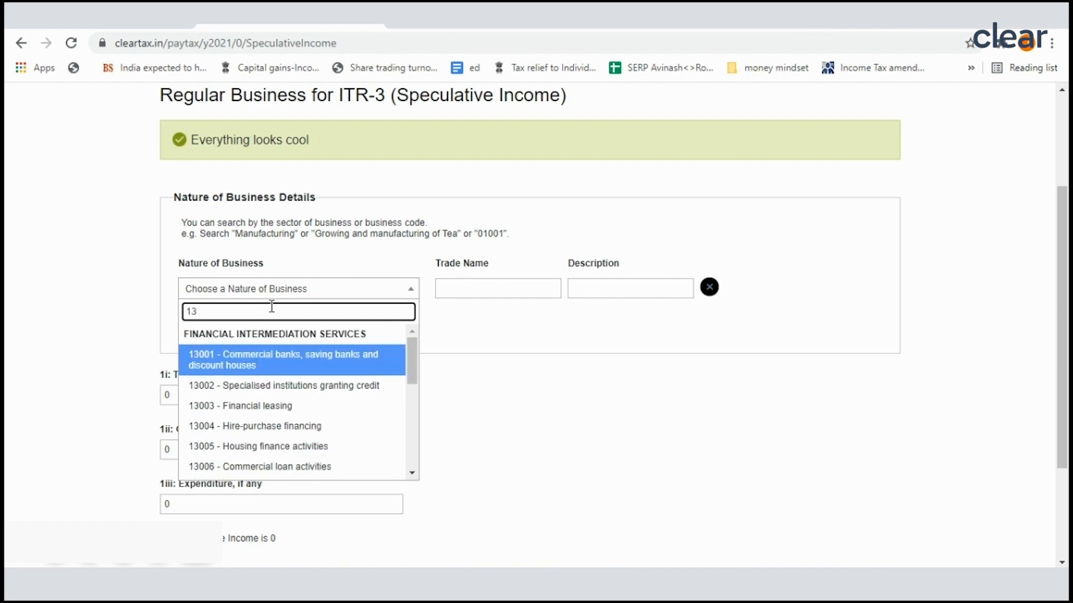
type("01")
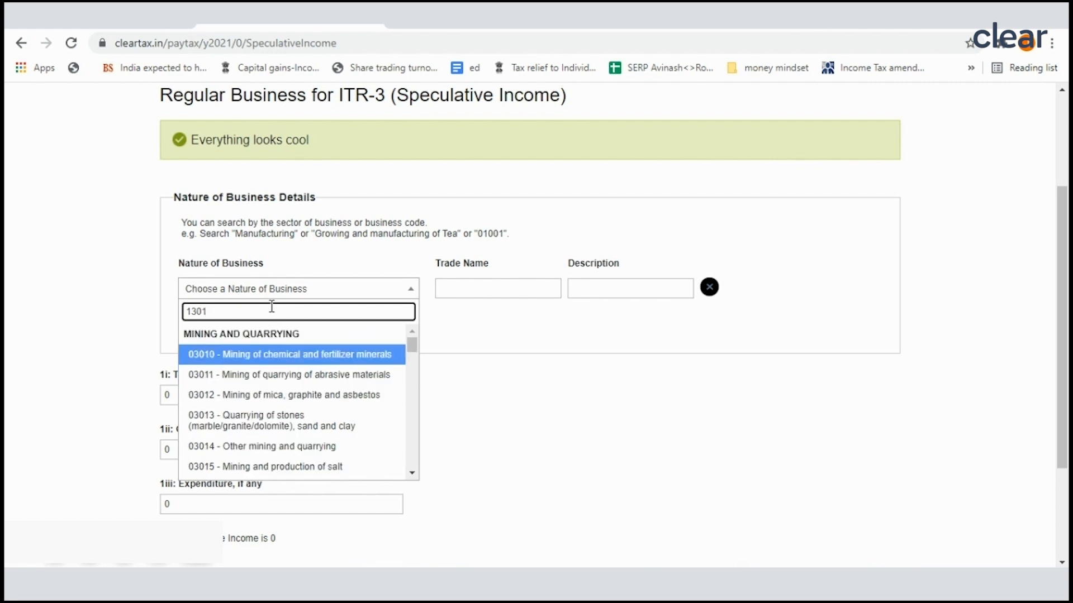
type("0")
scroll(263, 424, "down", 5)
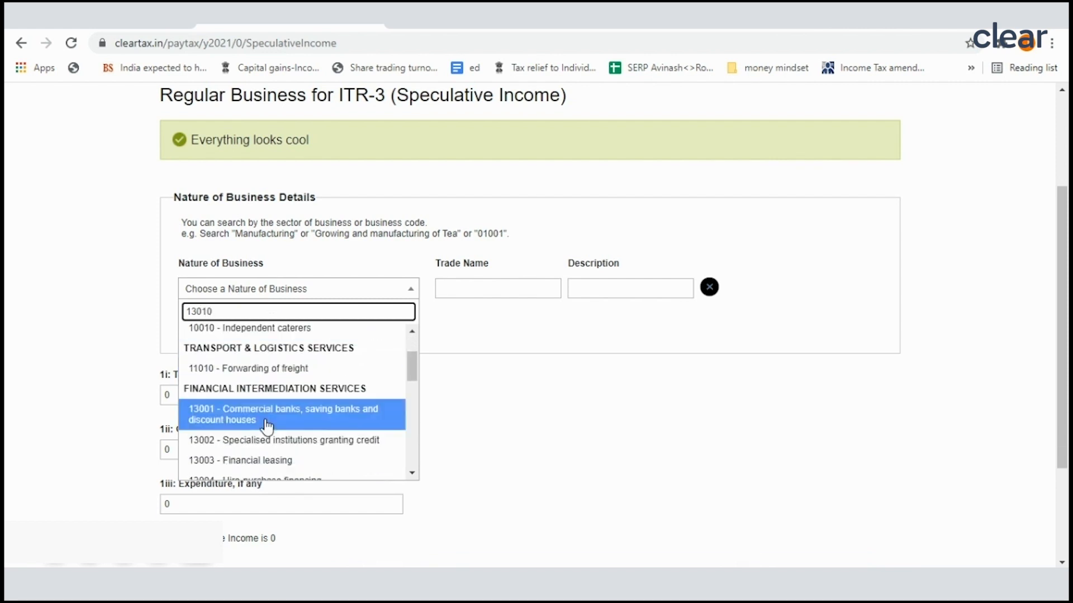
scroll(257, 408, "down", 2)
left_click(260, 368)
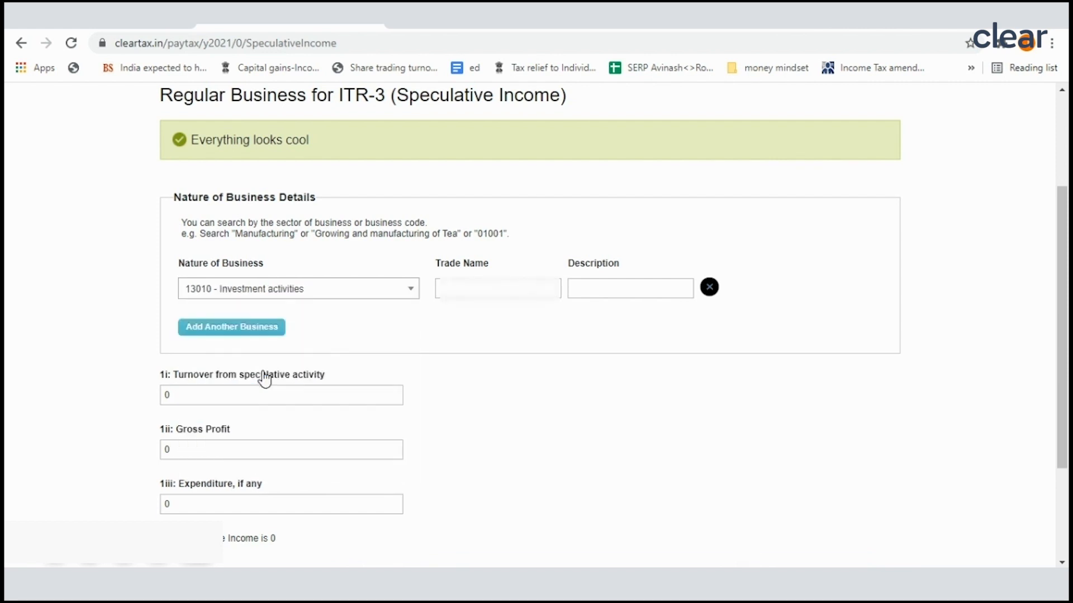
Step: Fill in the taxpayer's name as the trade name and describe the investment activities business as intra day
left_click(458, 292)
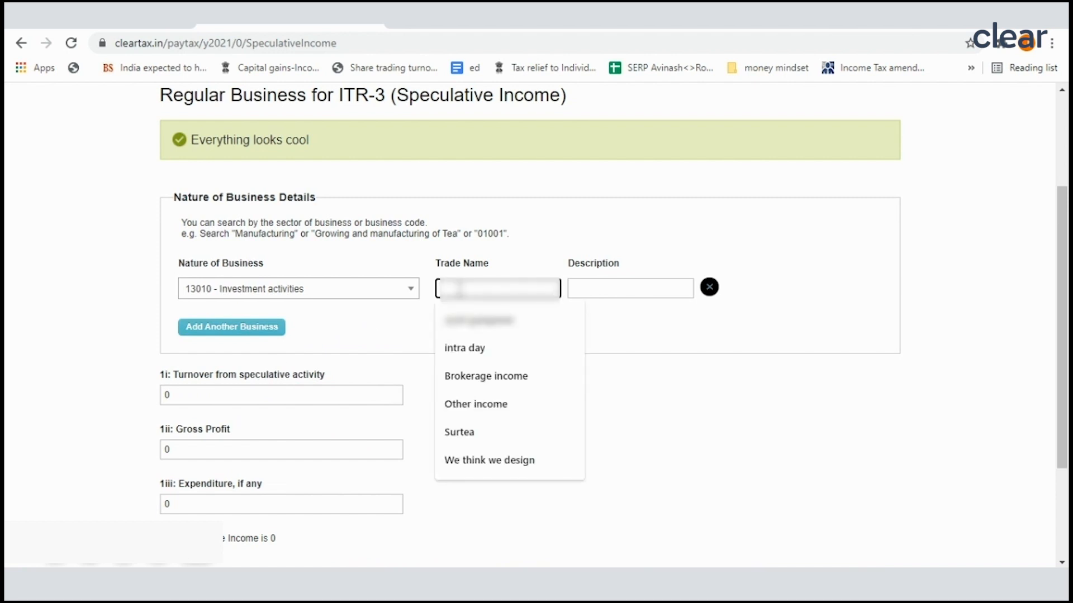
left_click(491, 330)
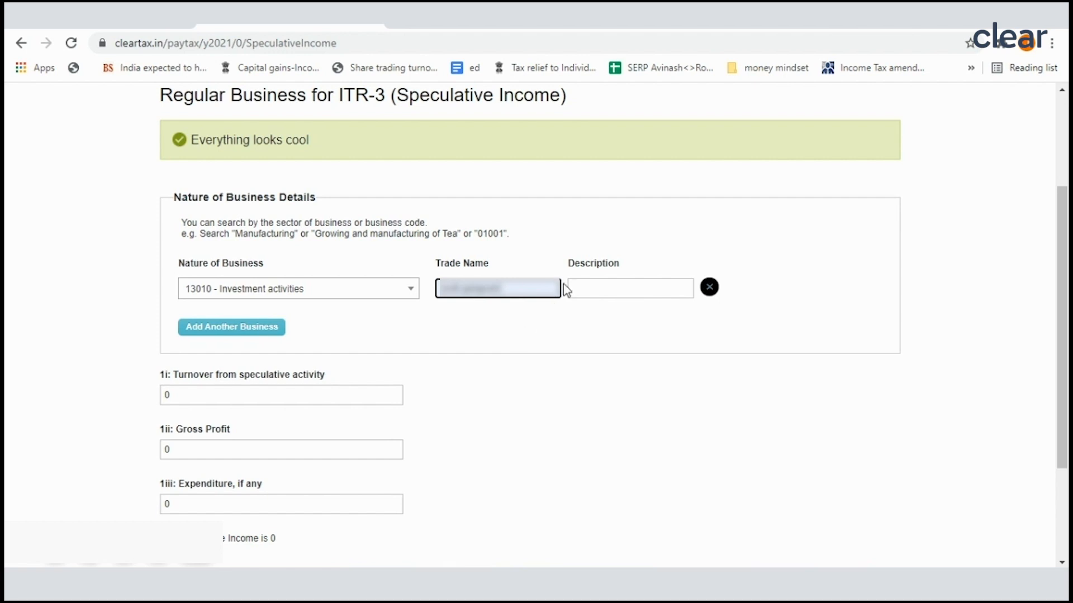
left_click(589, 287)
left_click(593, 319)
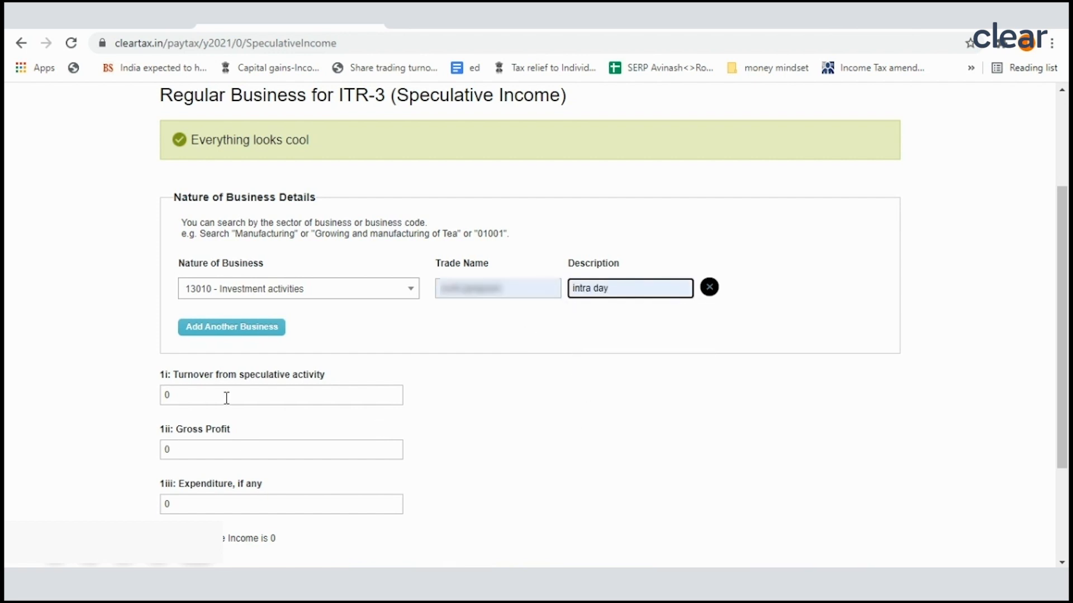
Step: Enter 5,00,000 as turnover from speculative activity and 40,000 as expenditure
scroll(245, 386, "down", 1)
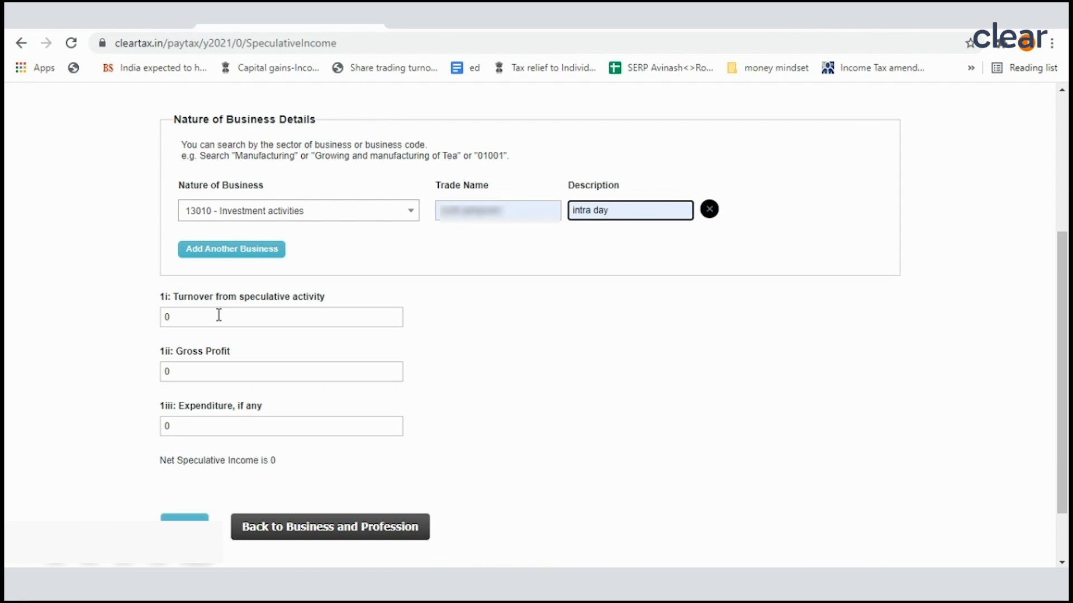
left_click(219, 316)
type("500000")
left_click(464, 347)
left_click(193, 425)
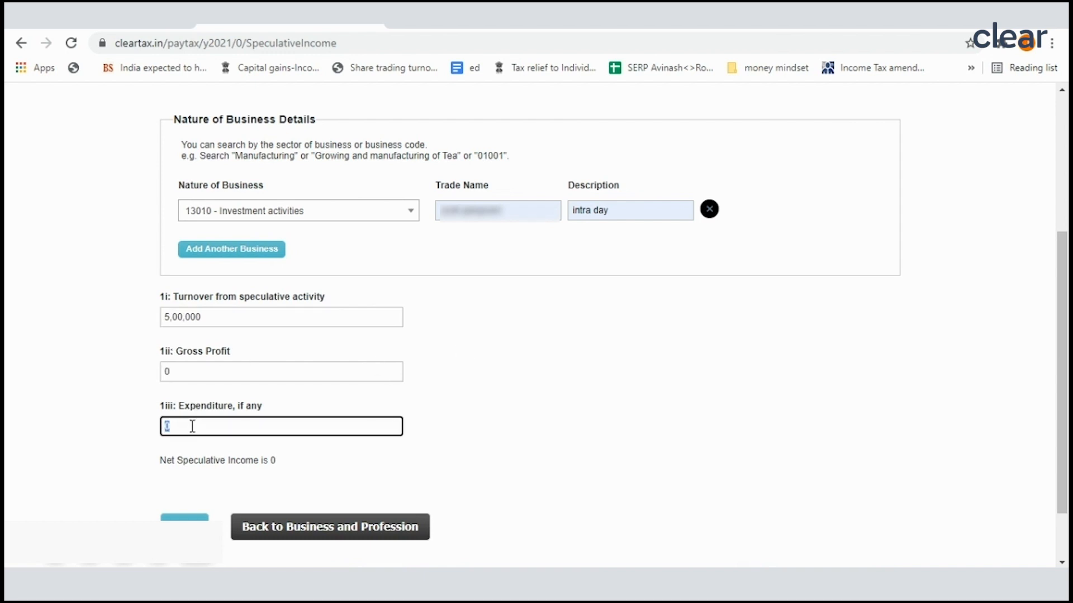
type("40,000")
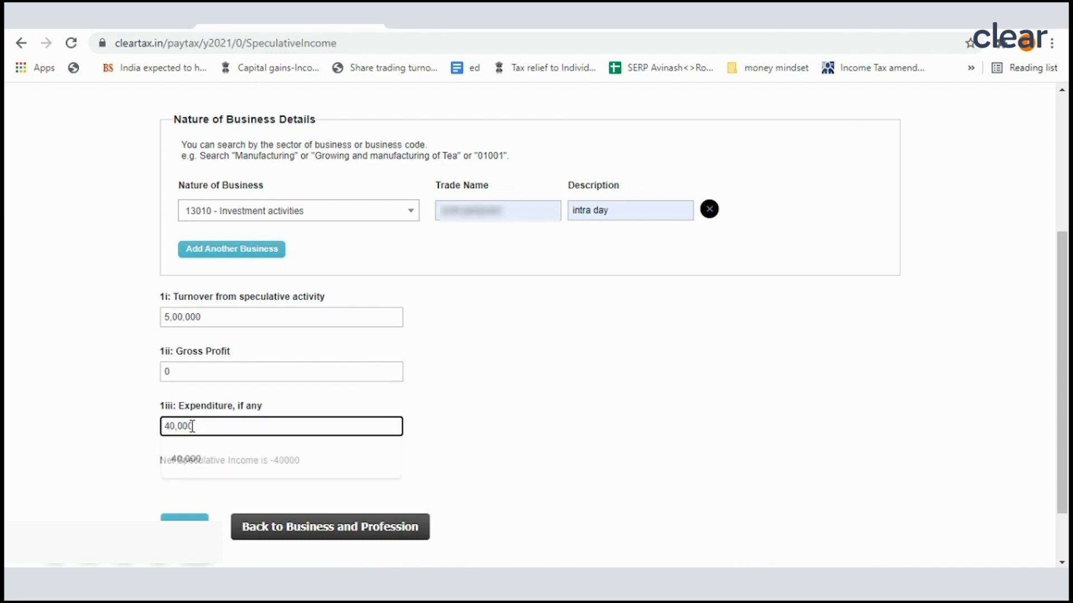
left_click(592, 403)
Step: Save the speculative income details and return to the Business and Profession dashboard
scroll(283, 414, "down", 1)
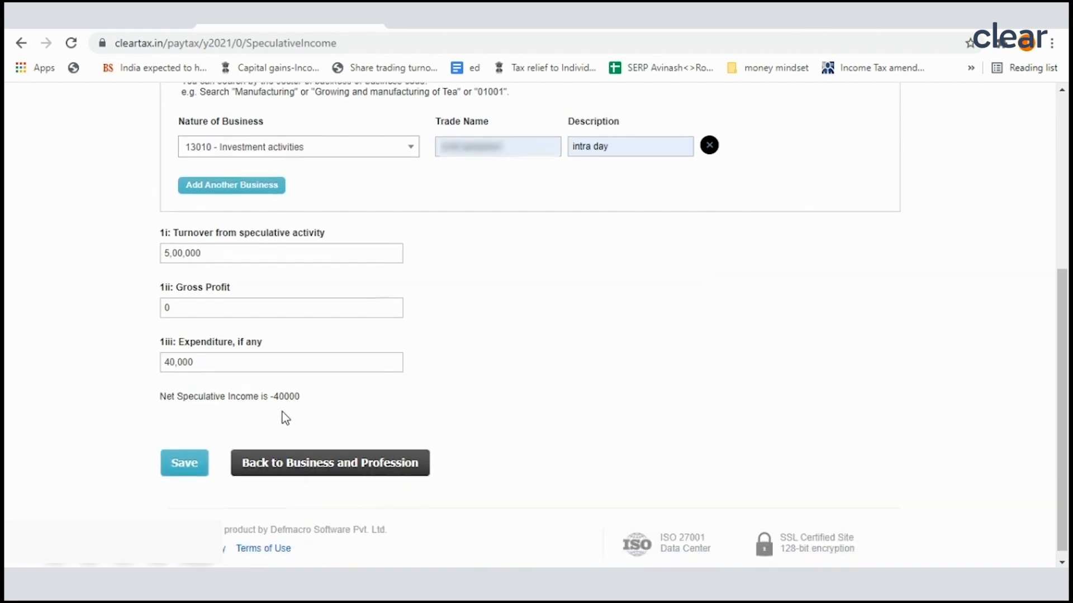
left_click(190, 455)
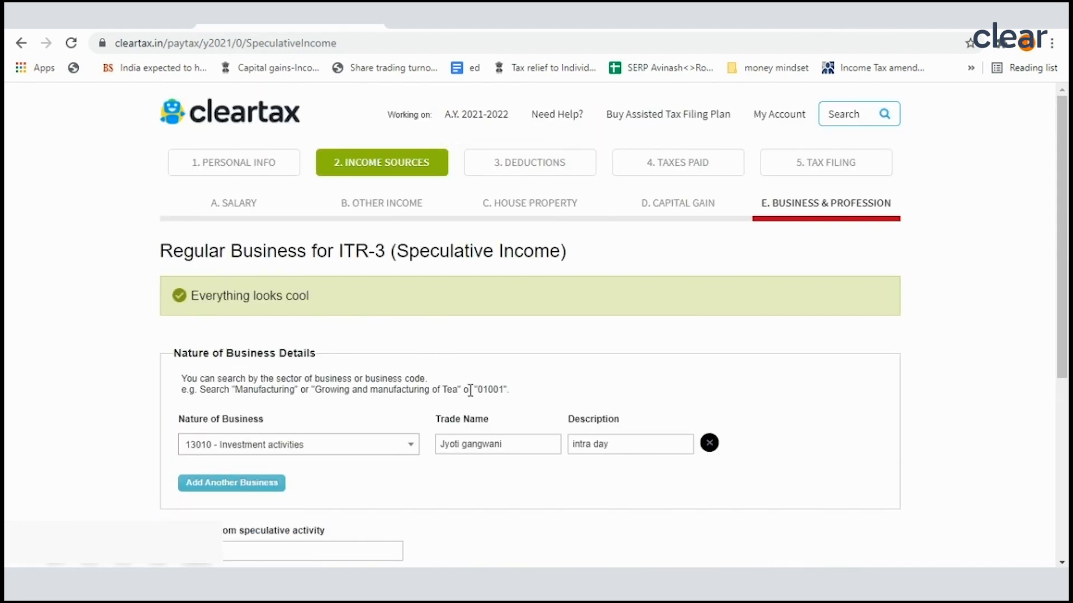
scroll(372, 412, "down", 4)
left_click(287, 526)
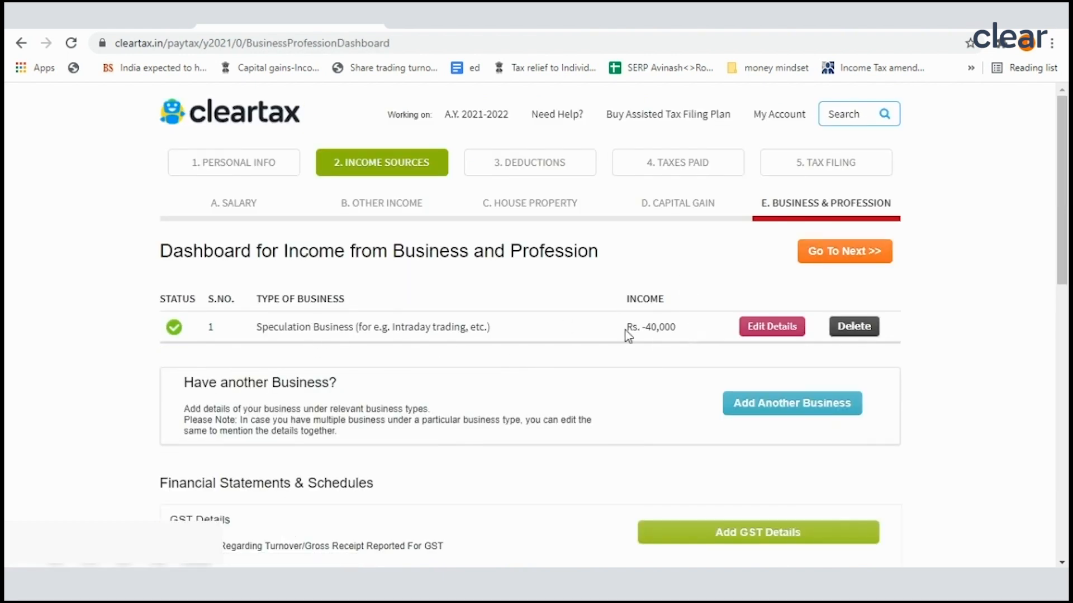
Step: Check the speculation business income and look over the financial statements and schedules on the dashboard
left_click_drag(610, 332, 690, 332)
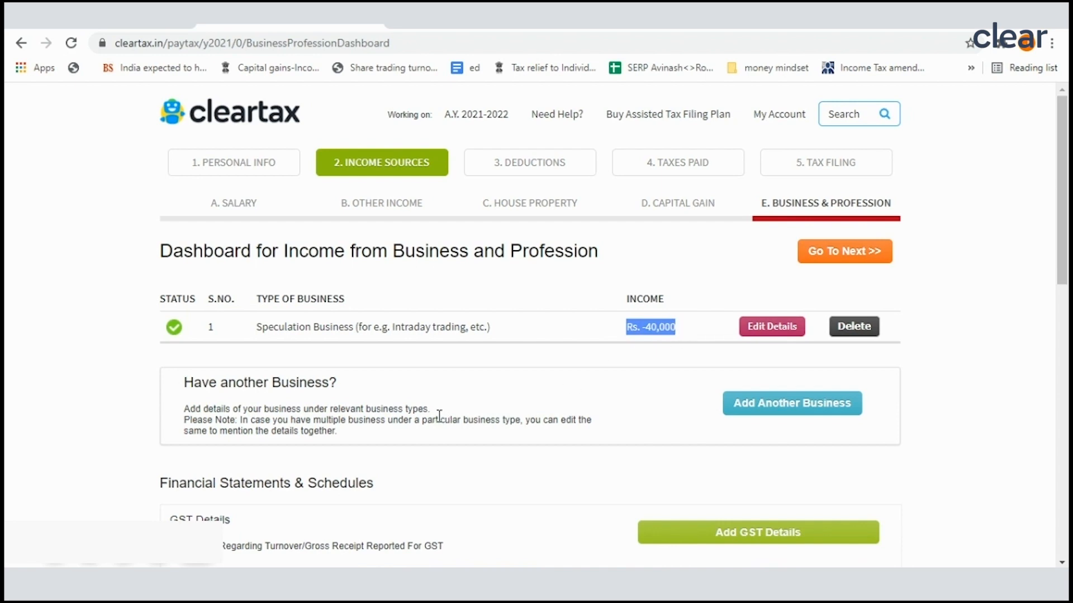
scroll(516, 344, "down", 1)
scroll(515, 349, "down", 2)
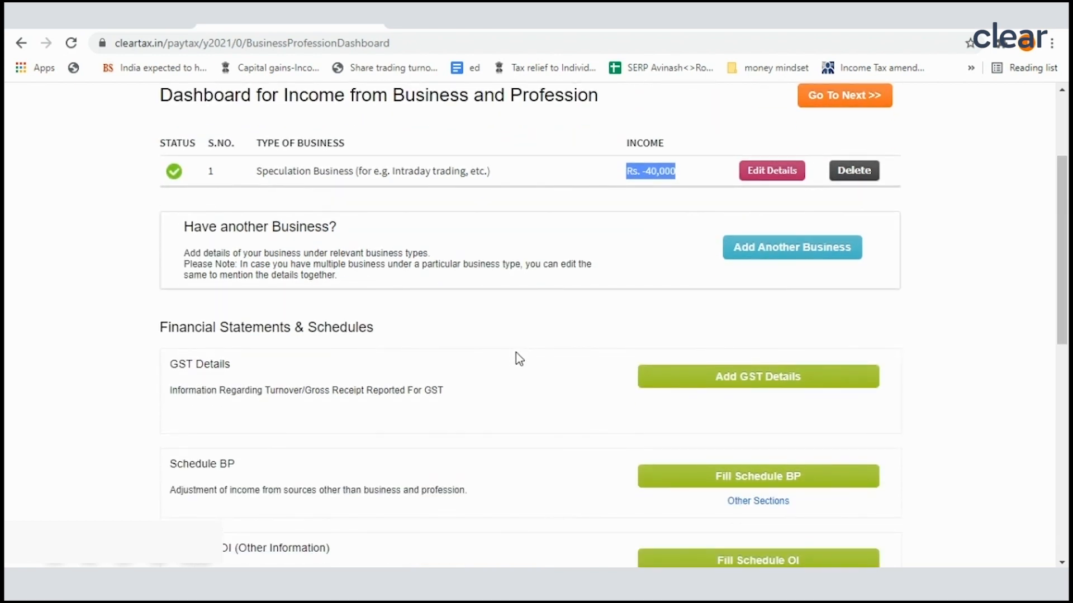
scroll(515, 352, "up", 1)
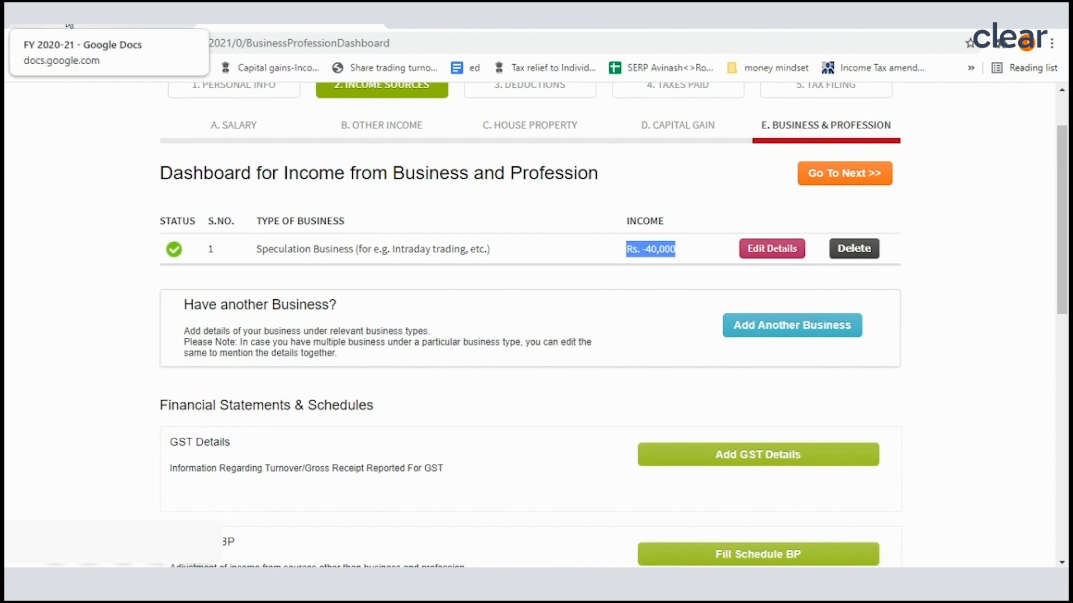
scroll(708, 313, "up", 1)
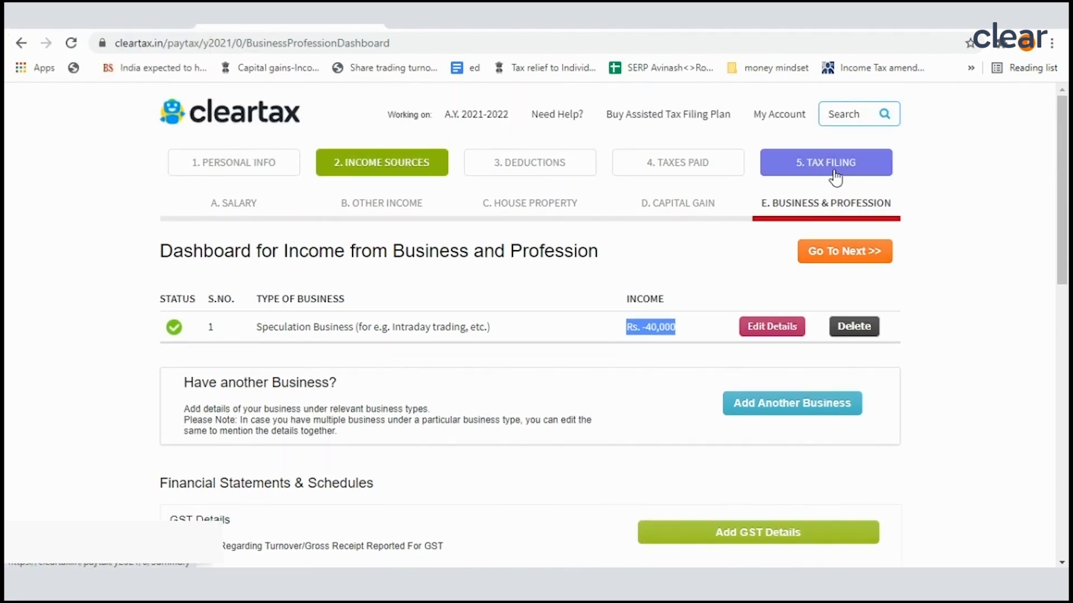
Step: Open the Tax Filing summary and review the personal information, recommended regime, and income, deductions and taxes for ITR3
left_click(835, 178)
scroll(652, 469, "down", 5)
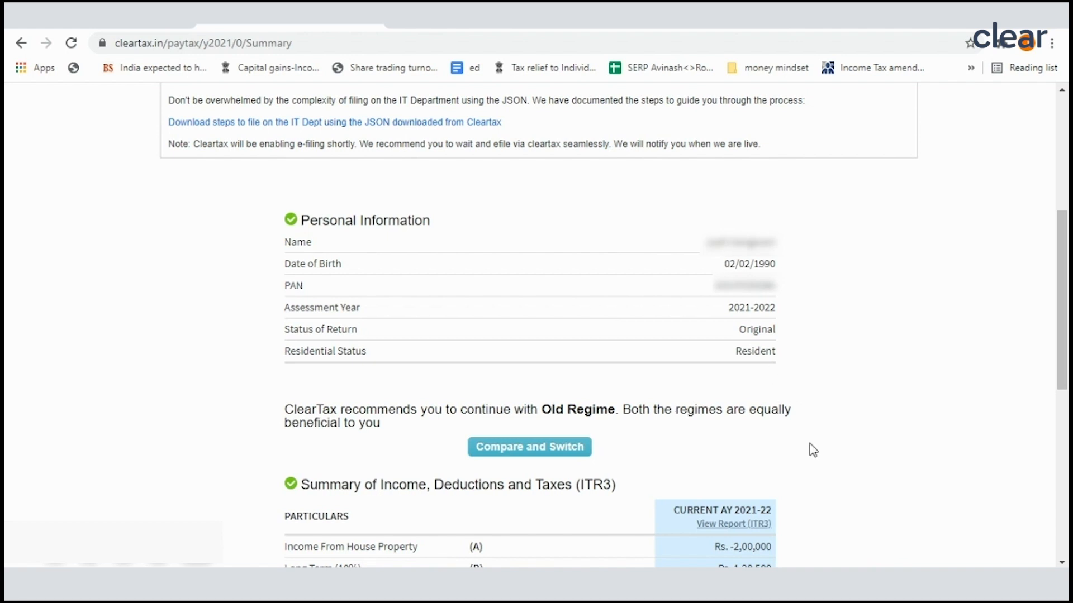
scroll(802, 450, "down", 3)
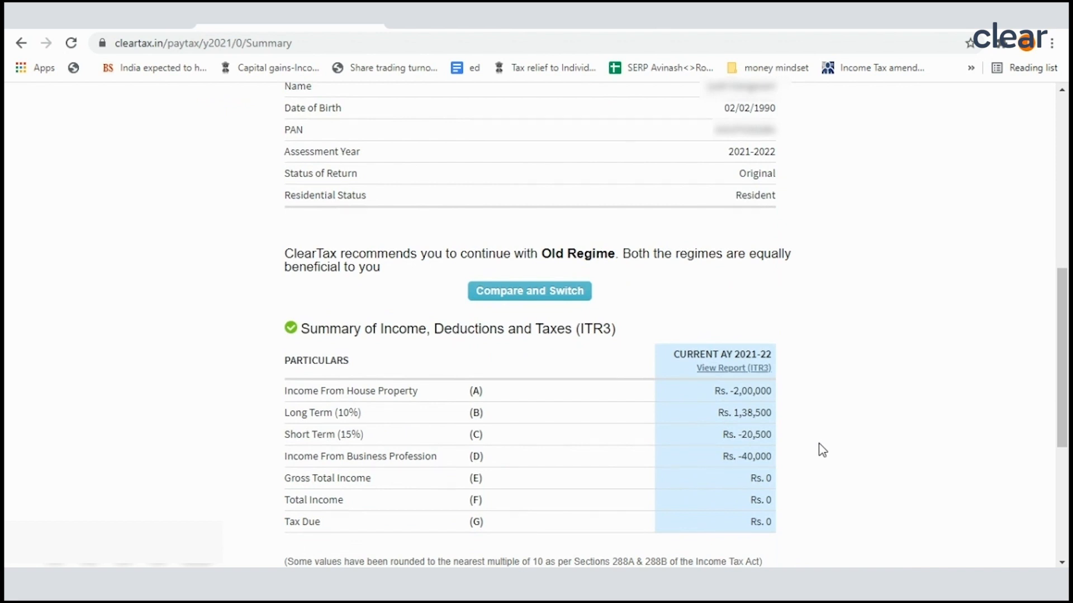
scroll(822, 451, "up", 3)
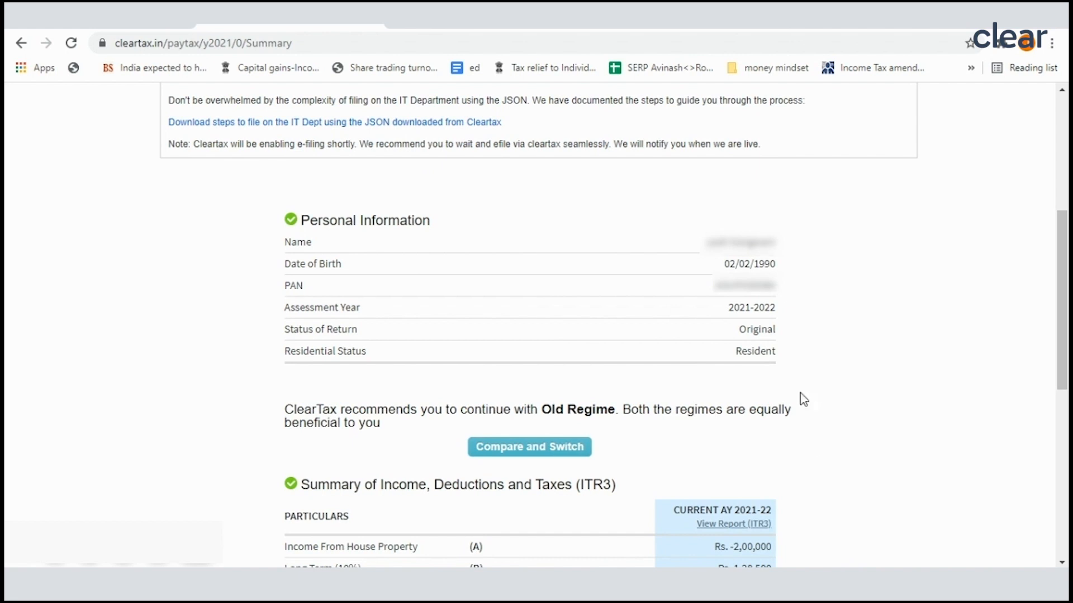
scroll(761, 454, "down", 3)
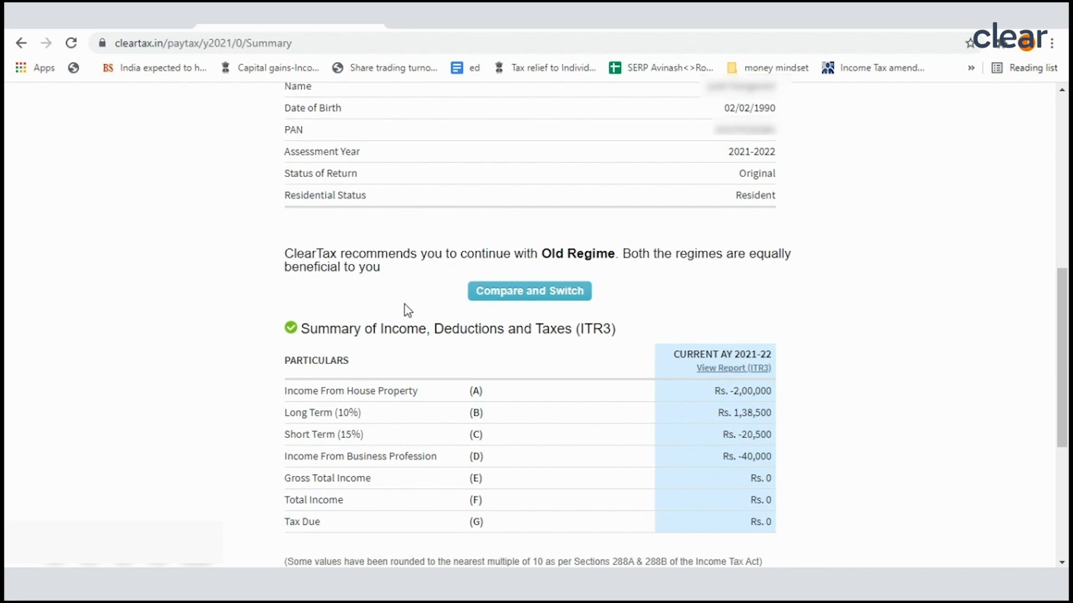
scroll(399, 329, "up", 5)
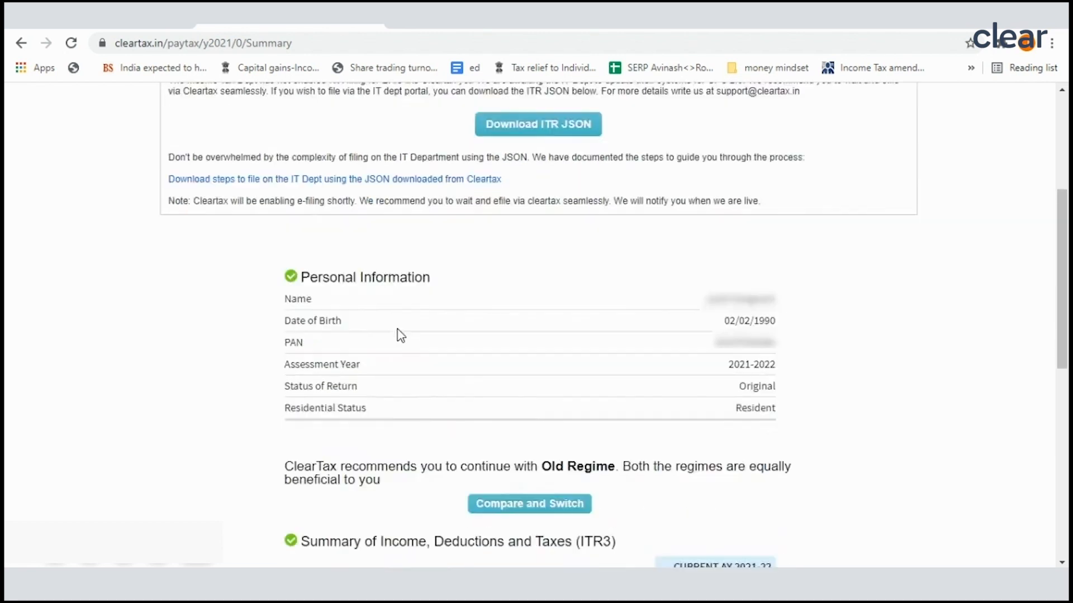
scroll(399, 334, "down", 2)
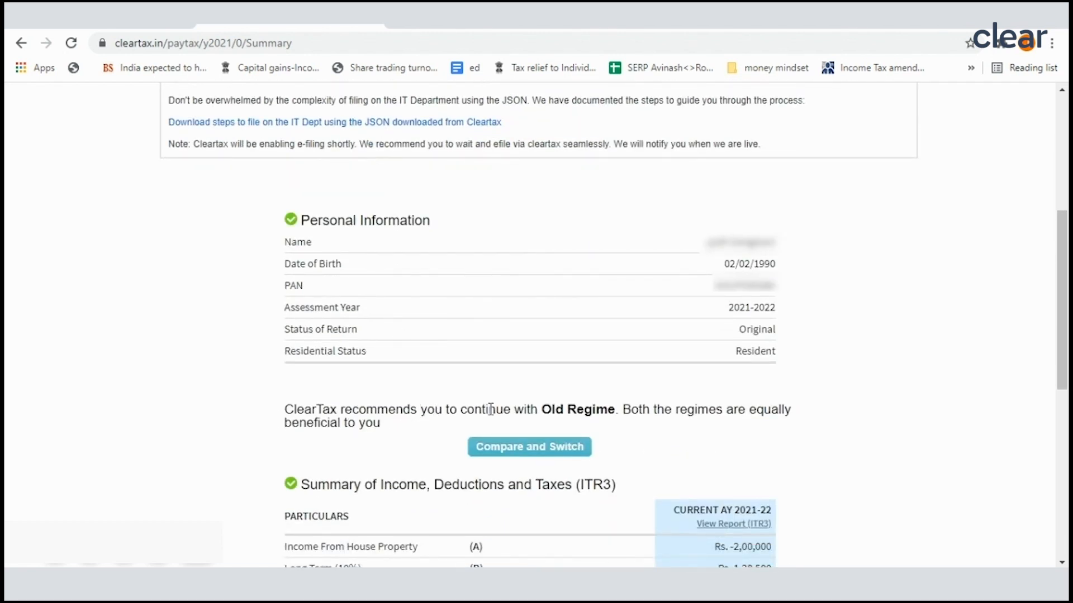
Step: Compare the old and new tax regimes from the recommendation, then close the comparison without switching
left_click_drag(542, 410, 781, 407)
scroll(780, 402, "down", 1)
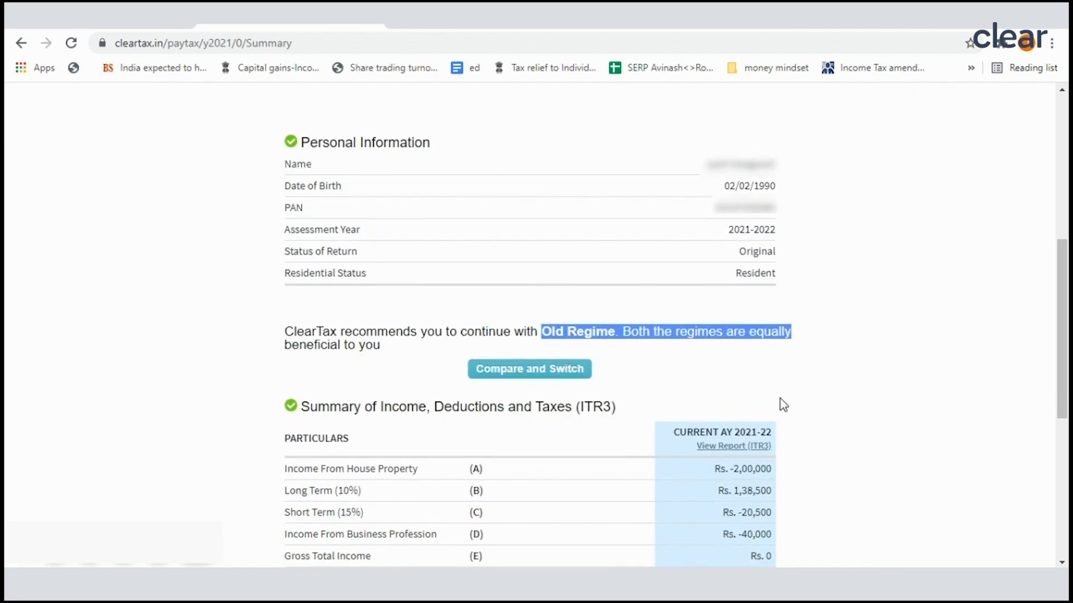
left_click(543, 373)
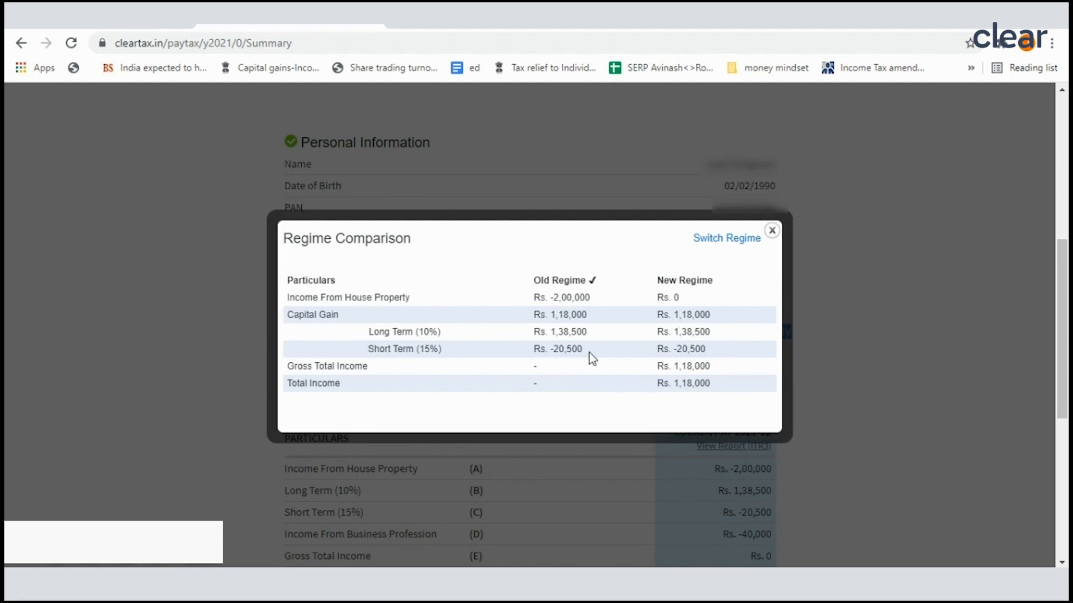
left_click(774, 233)
Step: Open the ITR3 computation report and check the section 24b interest deduction on borrowed capital under House Property Income
scroll(777, 337, "down", 3)
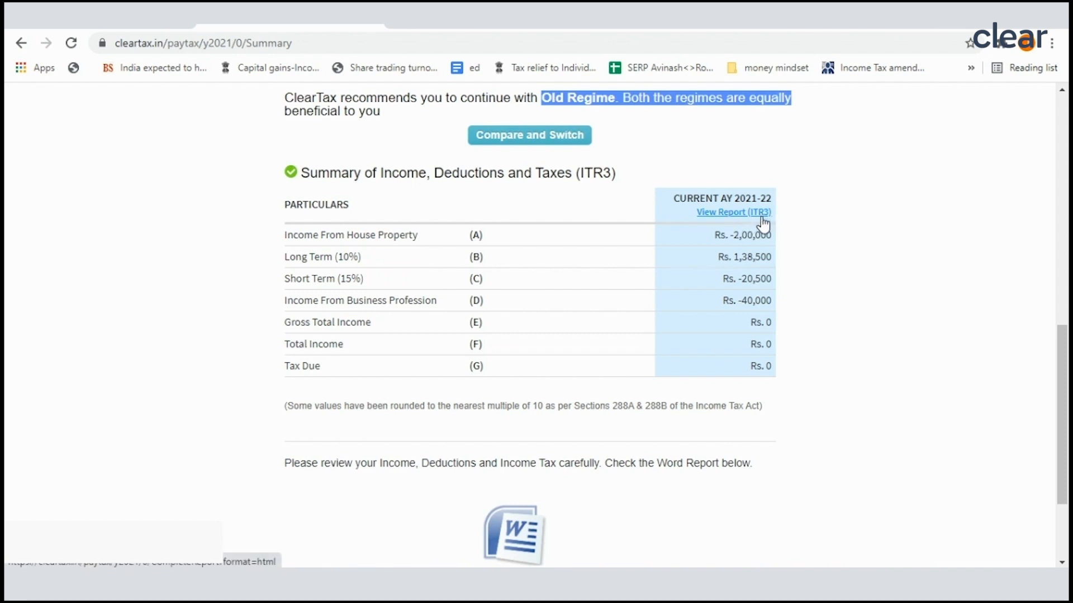
left_click(719, 219)
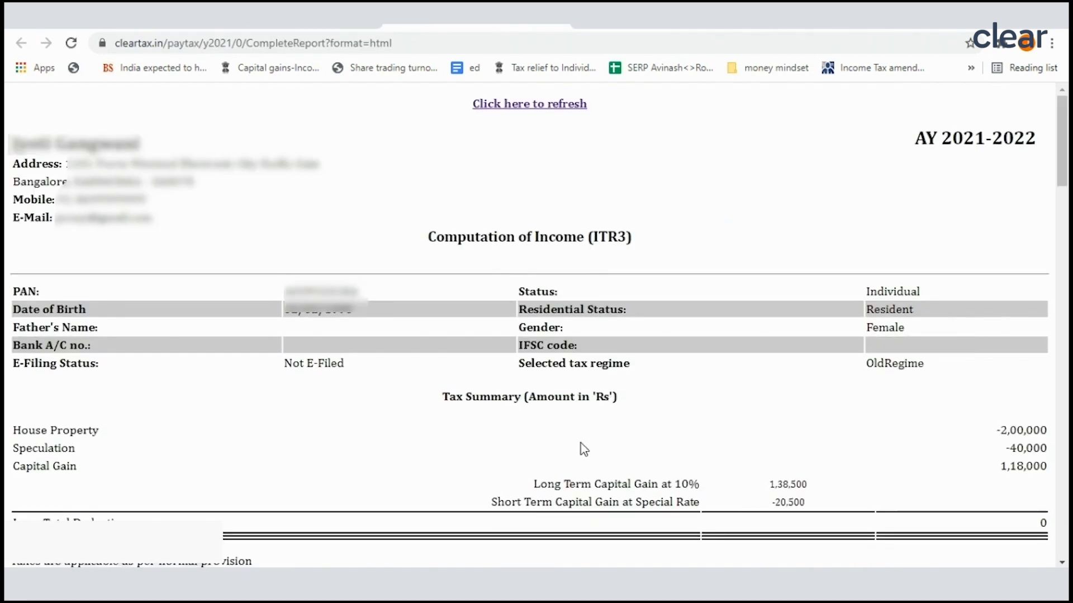
scroll(579, 448, "down", 6)
scroll(581, 444, "down", 3)
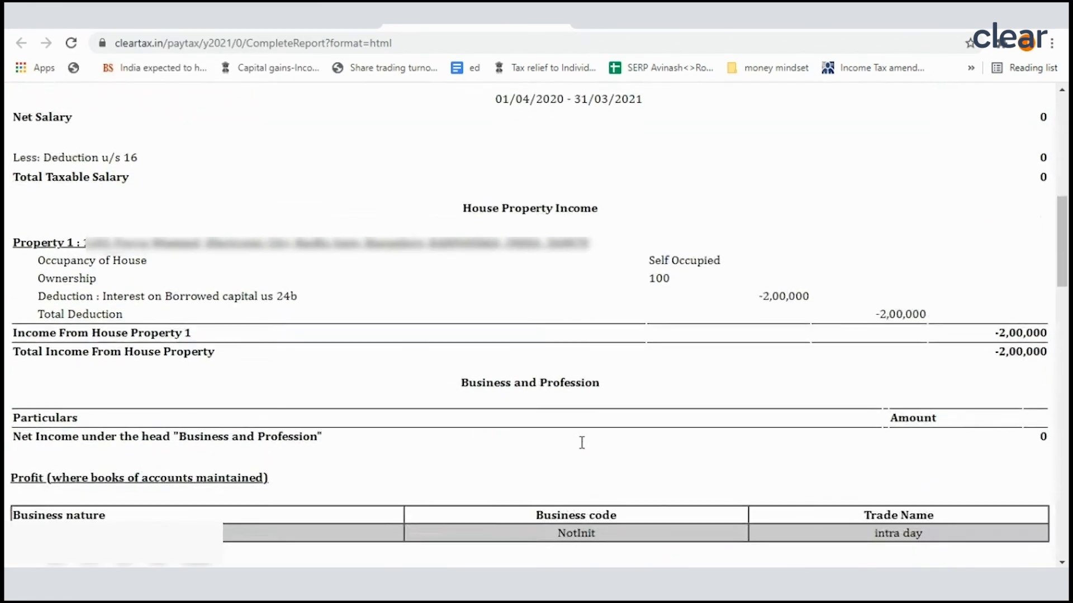
scroll(591, 386, "up", 1)
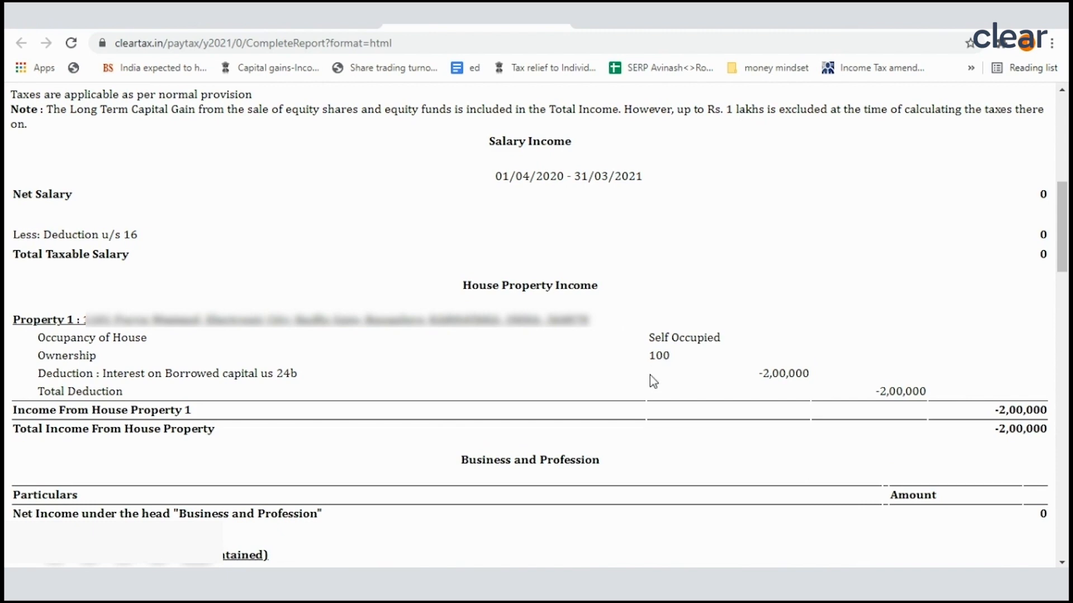
scroll(648, 378, "down", 4)
scroll(640, 349, "up", 4)
left_click_drag(755, 374, 811, 377)
left_click_drag(166, 373, 309, 382)
Step: Check the net speculative income and its amount in the report's Speculative Income section
scroll(661, 373, "down", 10)
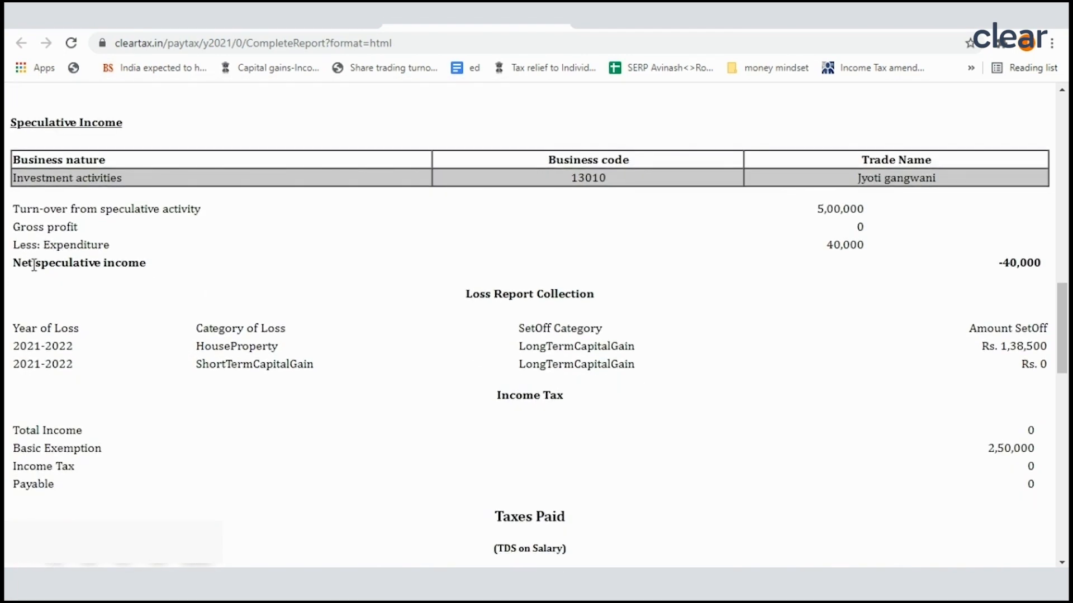
left_click_drag(15, 265, 177, 274)
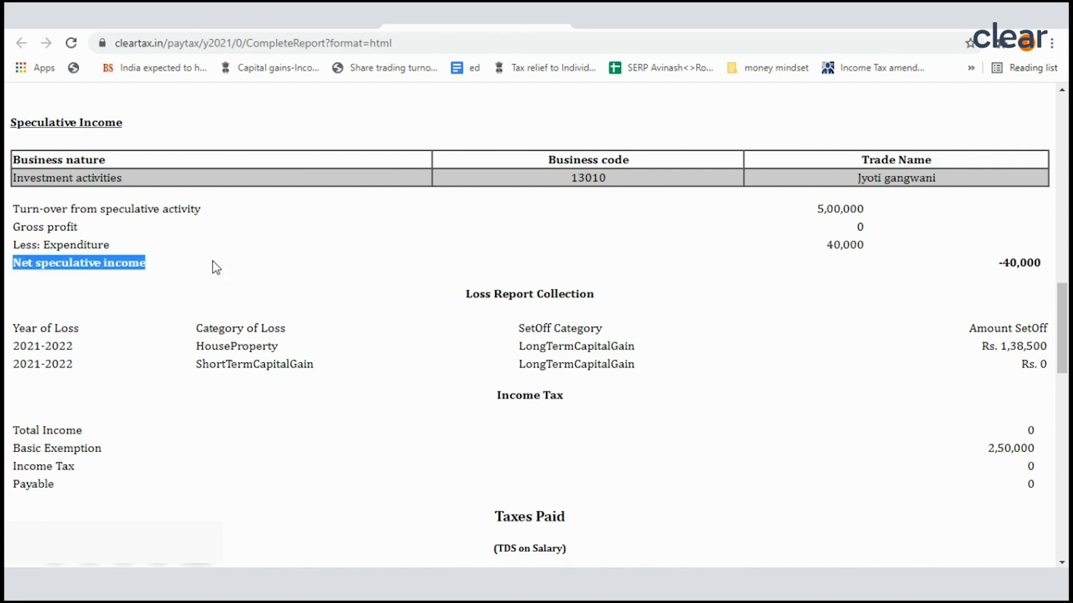
left_click_drag(1002, 263, 1048, 268)
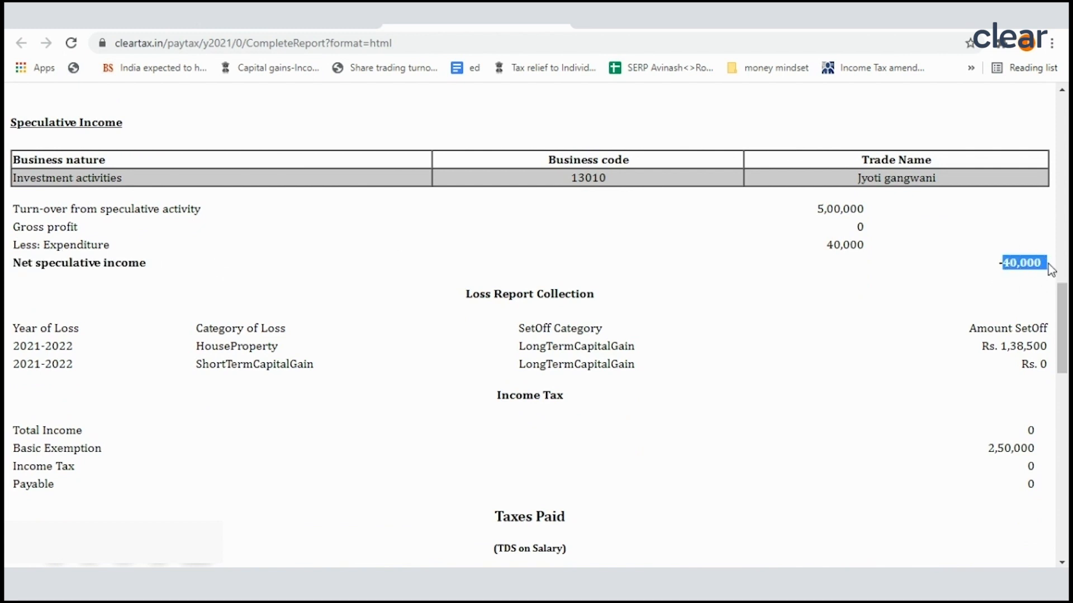
left_click(995, 270)
left_click_drag(991, 267, 1048, 265)
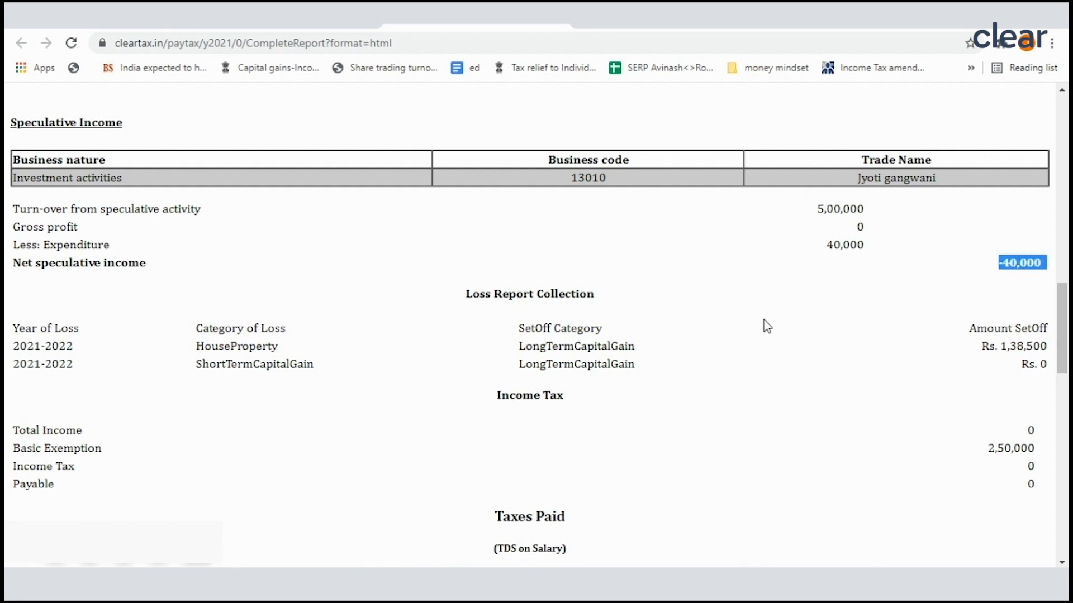
Step: Examine how house property and short term capital losses are set off in the Loss Report Collection
scroll(766, 327, "down", 3)
left_click_drag(192, 192, 296, 192)
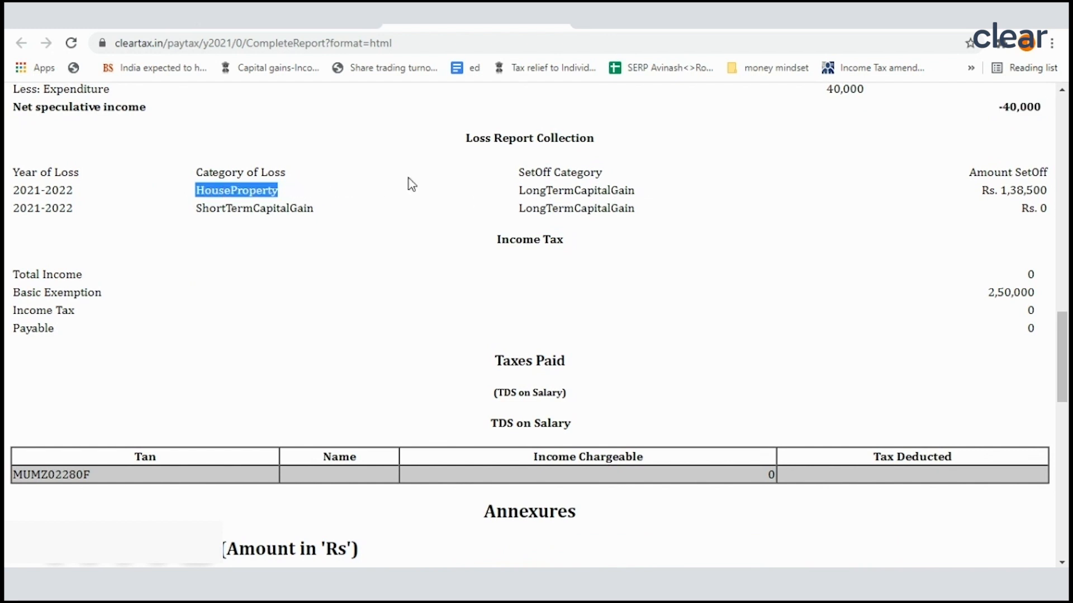
left_click_drag(179, 212, 298, 212)
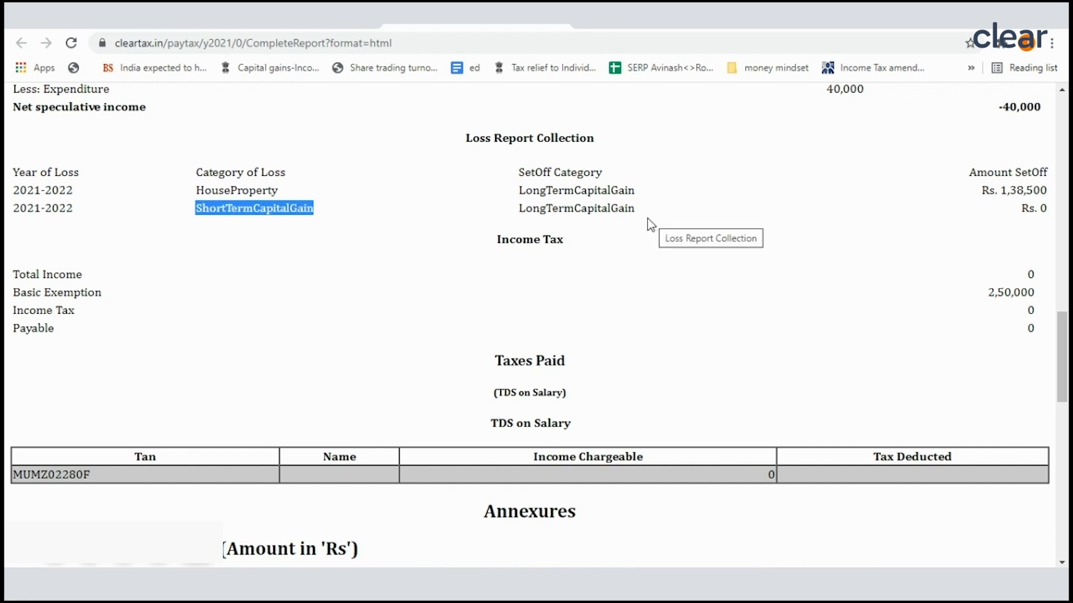
scroll(753, 324, "down", 2)
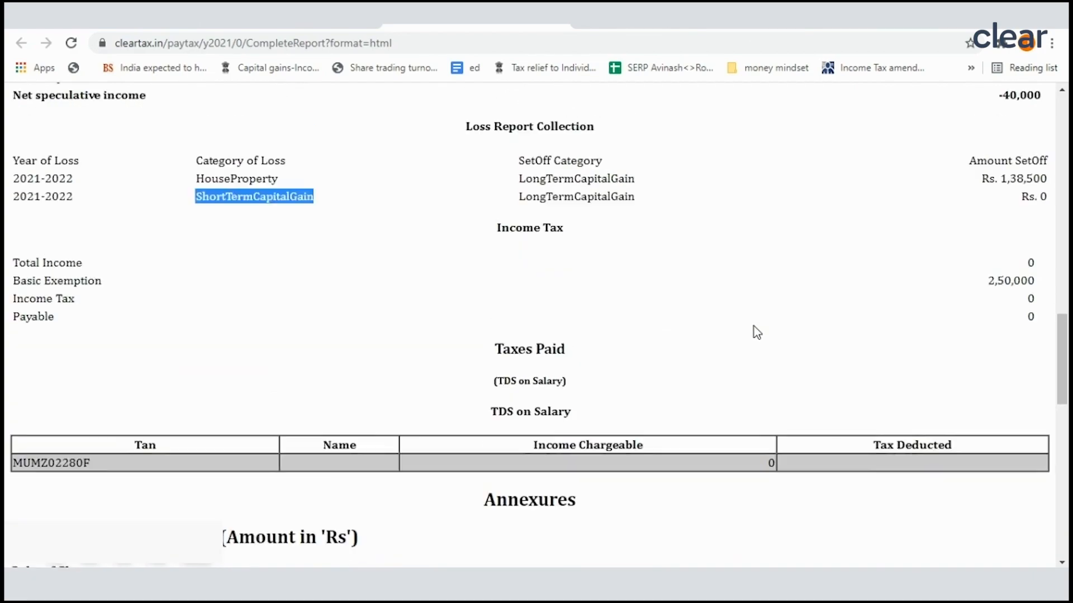
scroll(753, 326, "up", 3)
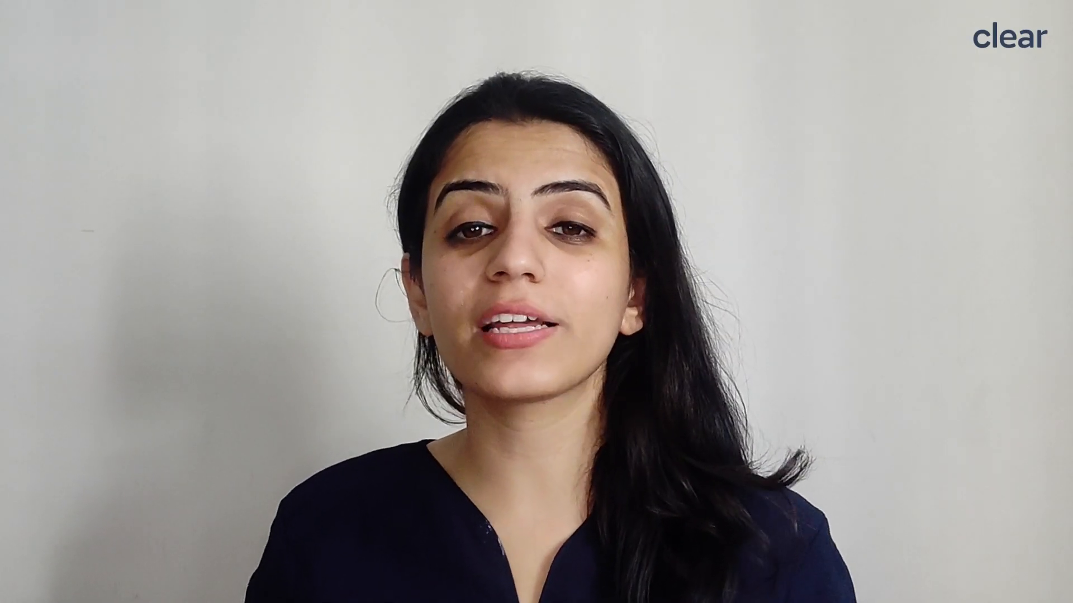